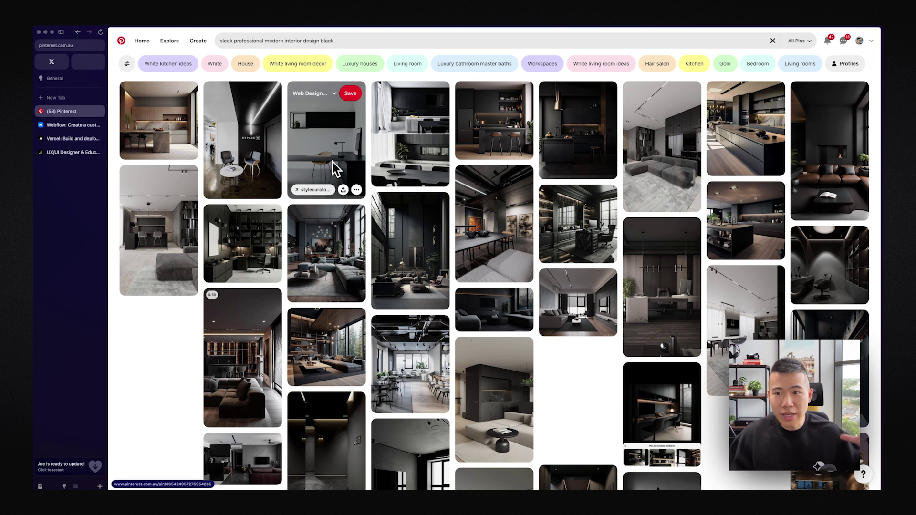
Scroll up and down through the dark interior inspiration pins on Pinterest
{"action": "scroll", "coordinate": [353, 165], "scroll_direction": "down", "scroll_amount": 2}
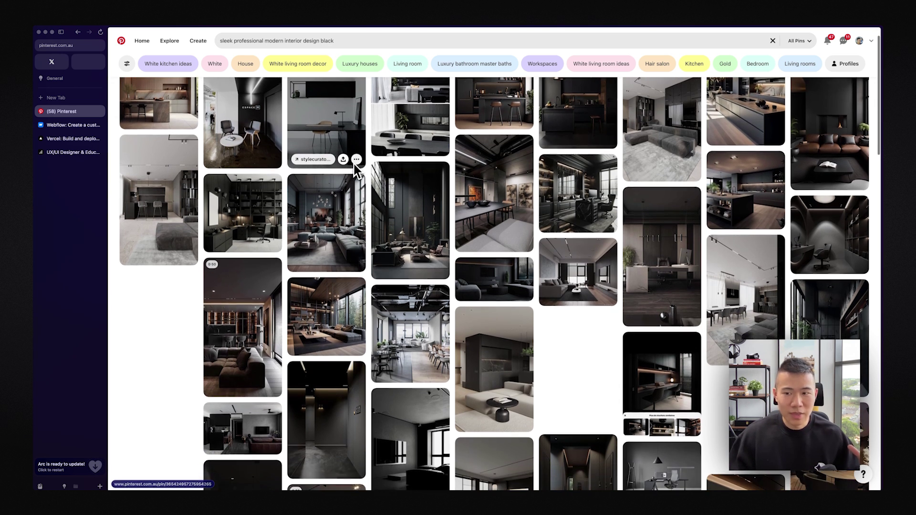
{"action": "scroll", "coordinate": [354, 165], "scroll_direction": "down", "scroll_amount": 3}
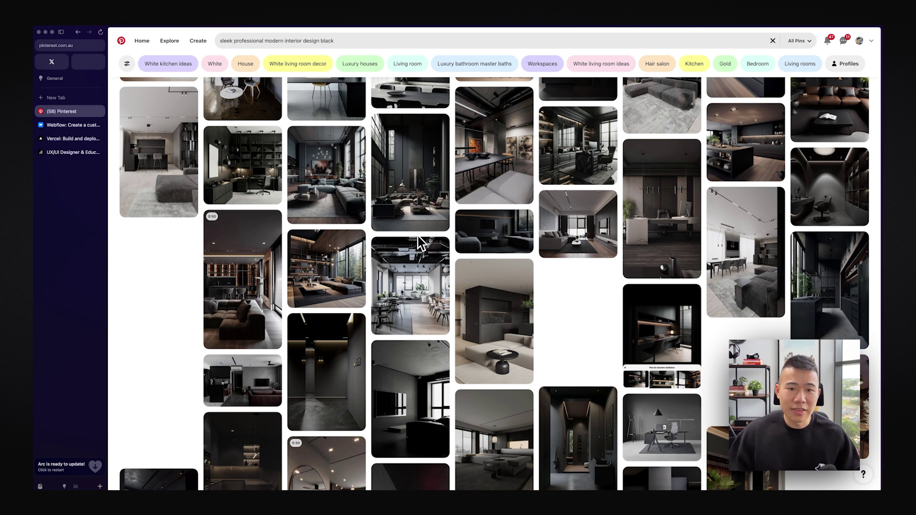
{"action": "scroll", "coordinate": [567, 289], "scroll_direction": "down", "scroll_amount": 3}
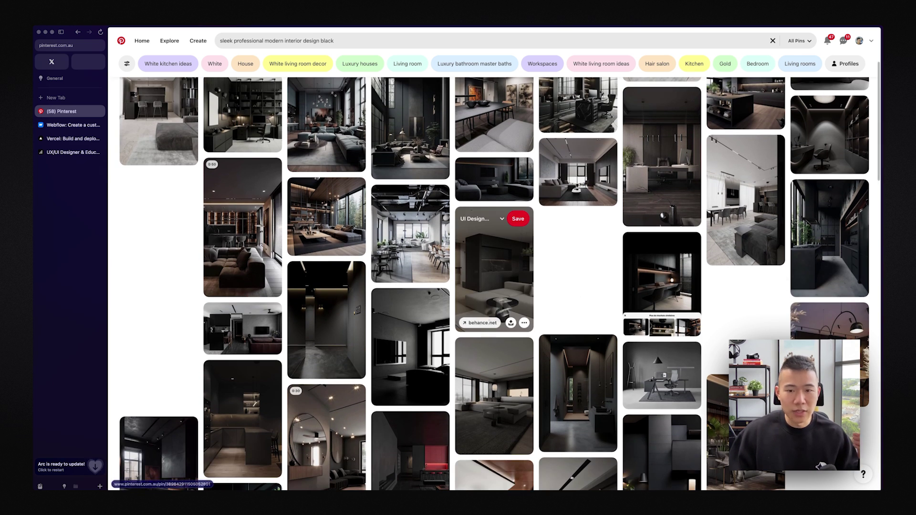
{"action": "scroll", "coordinate": [560, 279], "scroll_direction": "up", "scroll_amount": 1}
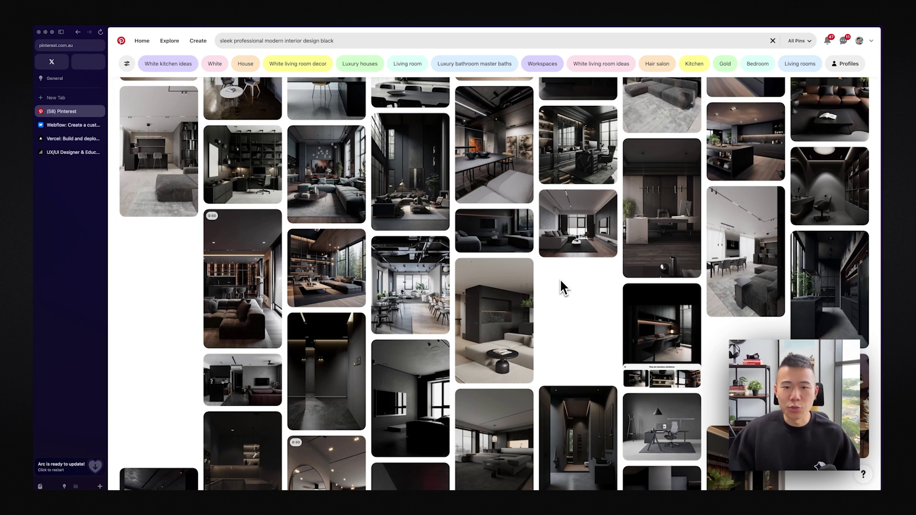
{"action": "scroll", "coordinate": [564, 280], "scroll_direction": "up", "scroll_amount": 1}
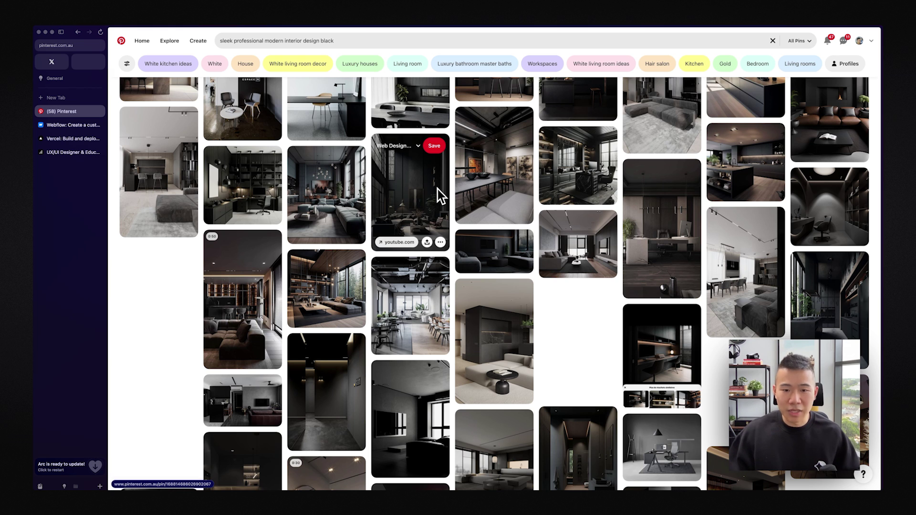
{"action": "scroll", "coordinate": [437, 190], "scroll_direction": "down", "scroll_amount": 5}
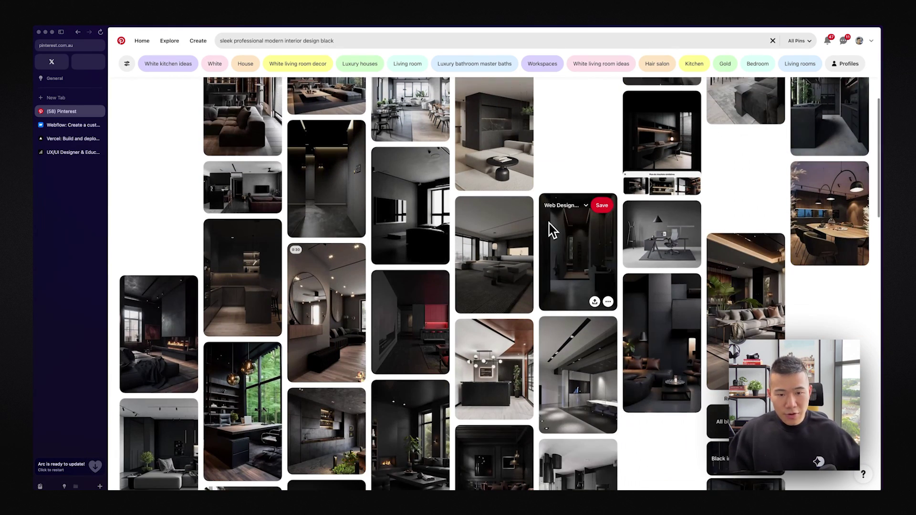
Scroll further through the pins, then switch to the Webflow homepage tab
{"action": "scroll", "coordinate": [559, 180], "scroll_direction": "down", "scroll_amount": 1}
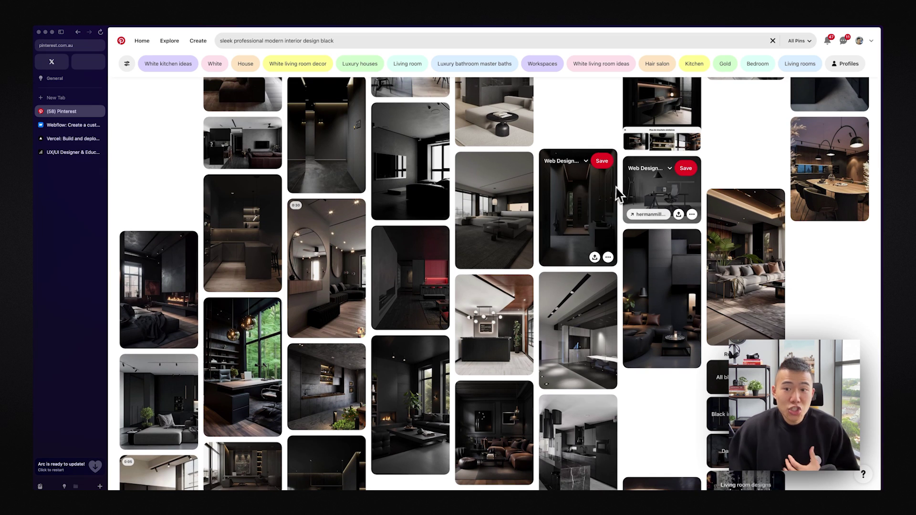
{"action": "scroll", "coordinate": [625, 196], "scroll_direction": "down", "scroll_amount": 1}
{"action": "scroll", "coordinate": [622, 188], "scroll_direction": "down", "scroll_amount": 1}
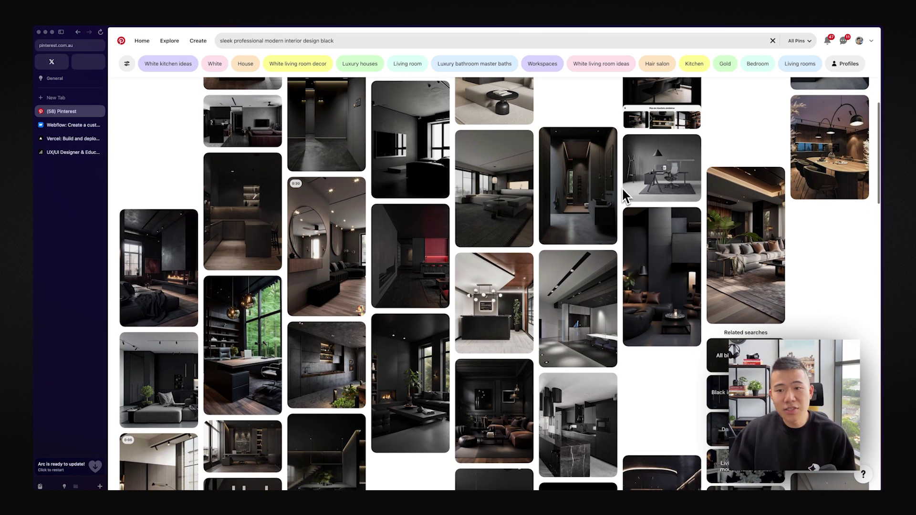
{"action": "scroll", "coordinate": [620, 191], "scroll_direction": "down", "scroll_amount": 1}
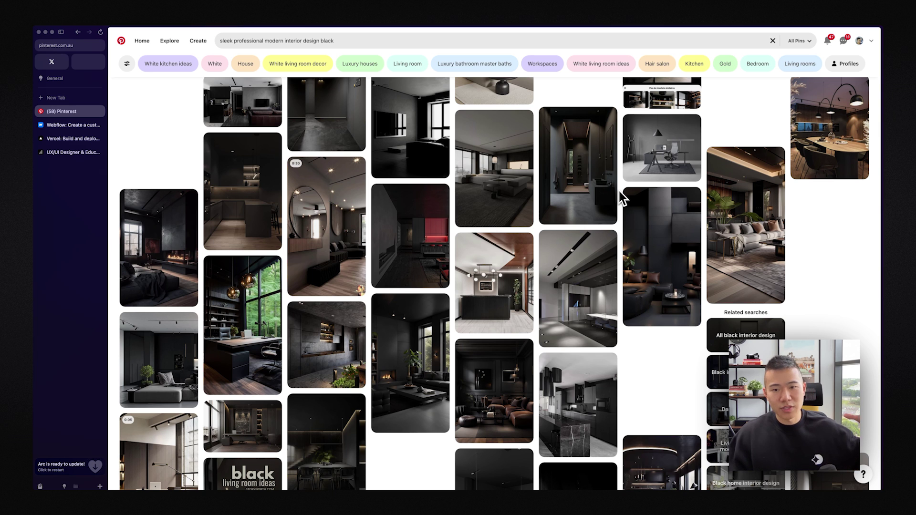
{"action": "mouse_move", "coordinate": [628, 207]}
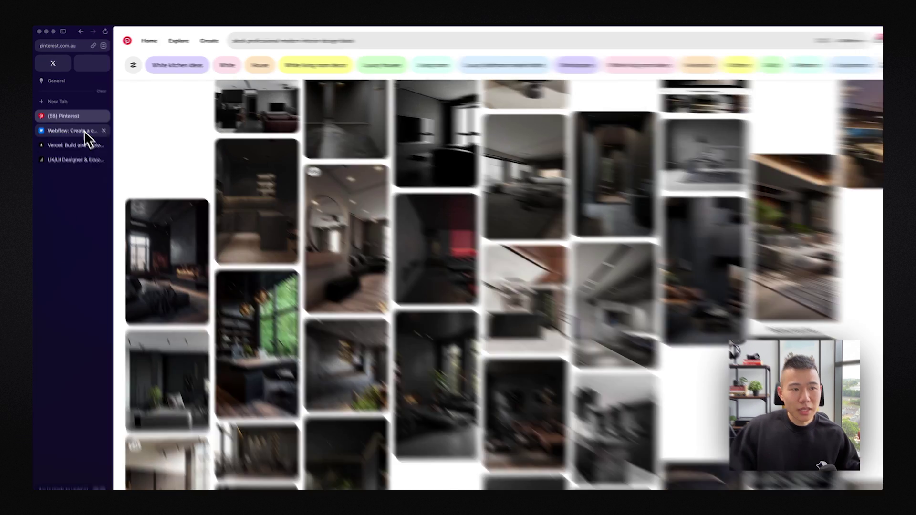
{"action": "left_click", "coordinate": [74, 125]}
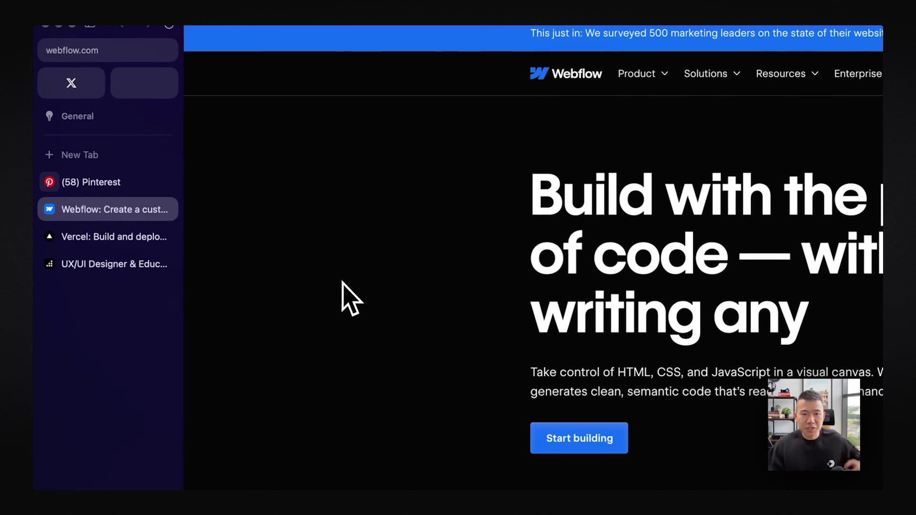
Scroll down through the feature sections of the Webflow homepage
{"action": "scroll", "coordinate": [340, 293], "scroll_direction": "down", "scroll_amount": 2}
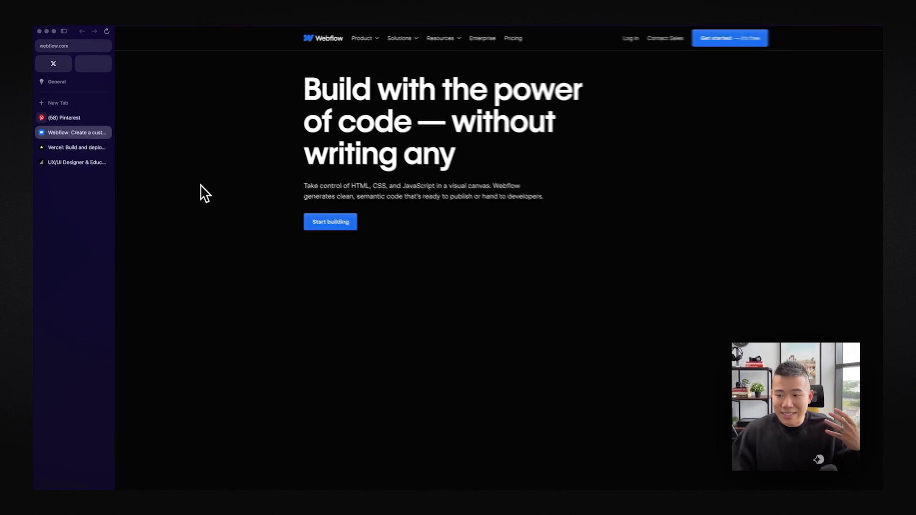
{"action": "scroll", "coordinate": [187, 174], "scroll_direction": "down", "scroll_amount": 2}
{"action": "scroll", "coordinate": [187, 173], "scroll_direction": "down", "scroll_amount": 8}
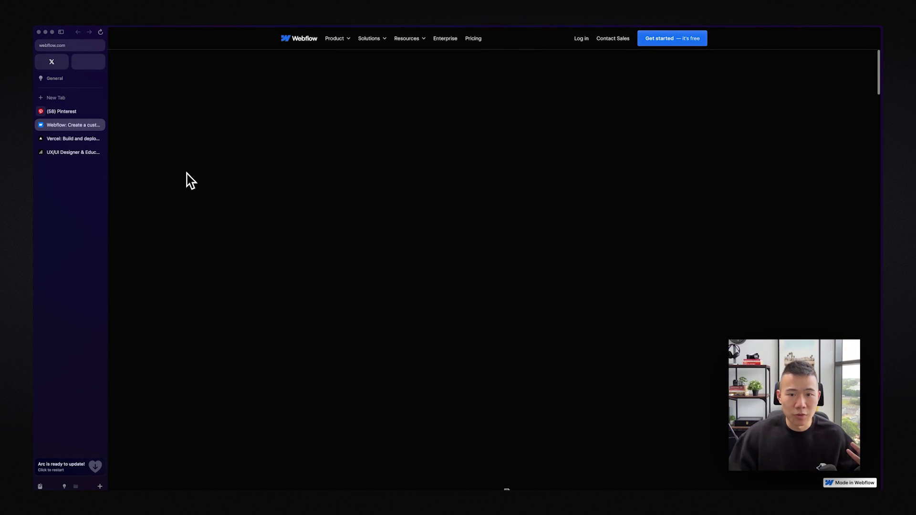
{"action": "scroll", "coordinate": [188, 174], "scroll_direction": "down", "scroll_amount": 5}
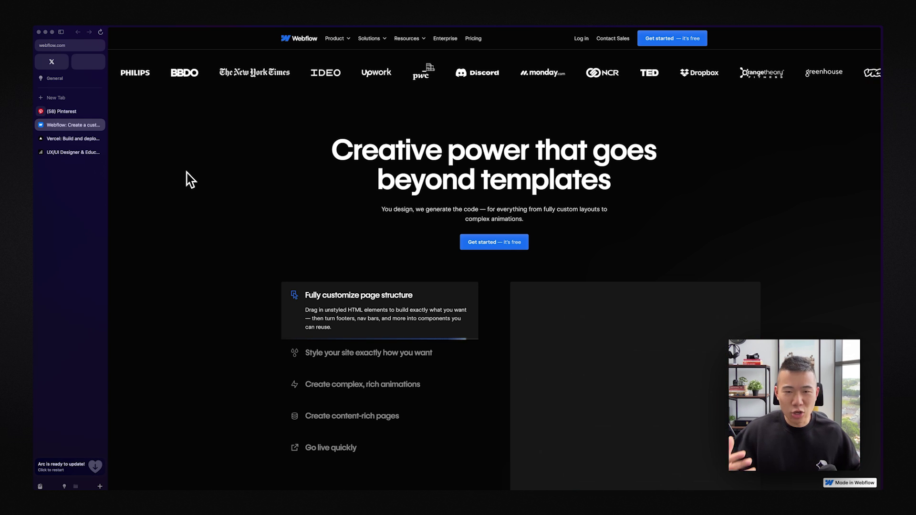
{"action": "scroll", "coordinate": [188, 173], "scroll_direction": "down", "scroll_amount": 1}
{"action": "scroll", "coordinate": [188, 173], "scroll_direction": "down", "scroll_amount": 2}
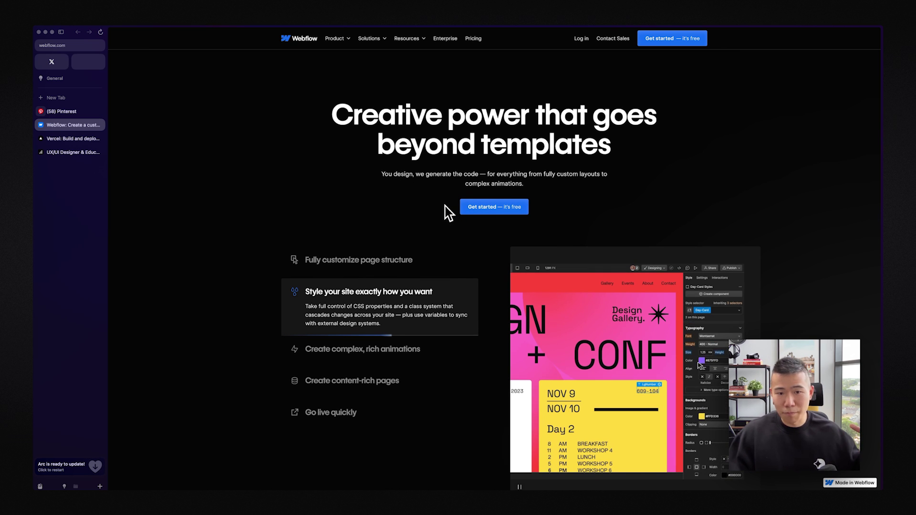
{"action": "scroll", "coordinate": [445, 206], "scroll_direction": "down", "scroll_amount": 1}
{"action": "scroll", "coordinate": [445, 207], "scroll_direction": "down", "scroll_amount": 1}
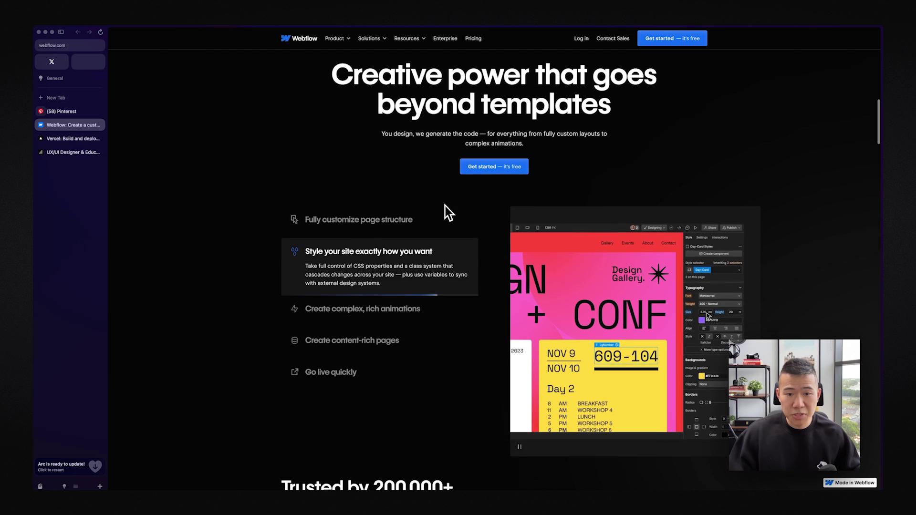
{"action": "scroll", "coordinate": [458, 207], "scroll_direction": "down", "scroll_amount": 1}
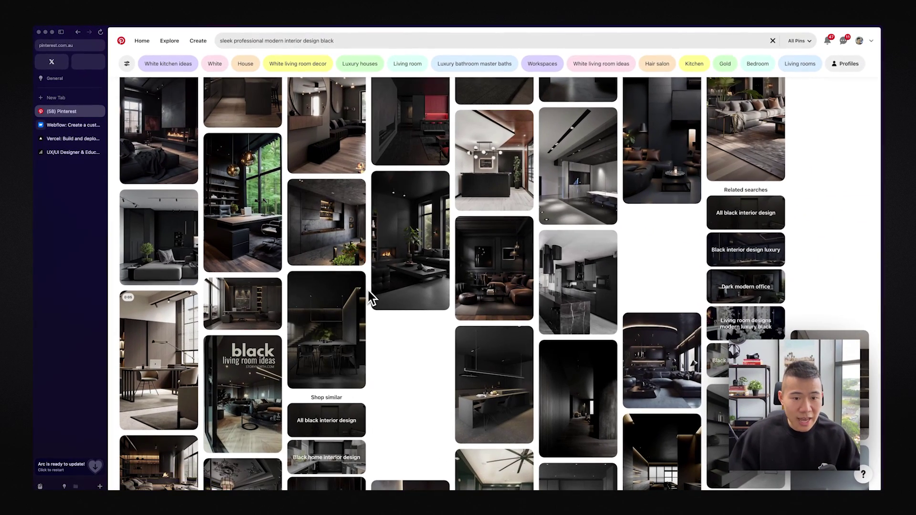
{"action": "scroll", "coordinate": [367, 291], "scroll_direction": "down", "scroll_amount": 1}
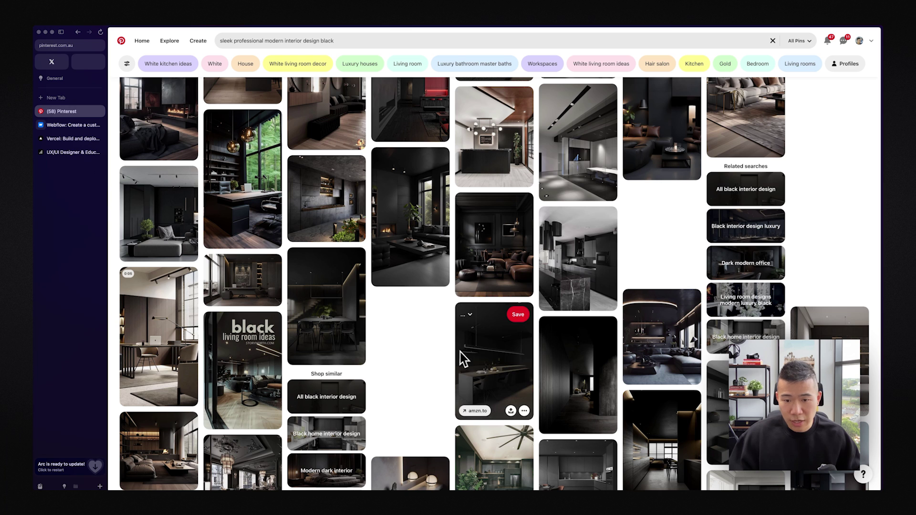
Return to the Webflow homepage, scroll to its customer stats, then switch to Vercel
{"action": "scroll", "coordinate": [497, 368], "scroll_direction": "down", "scroll_amount": 1}
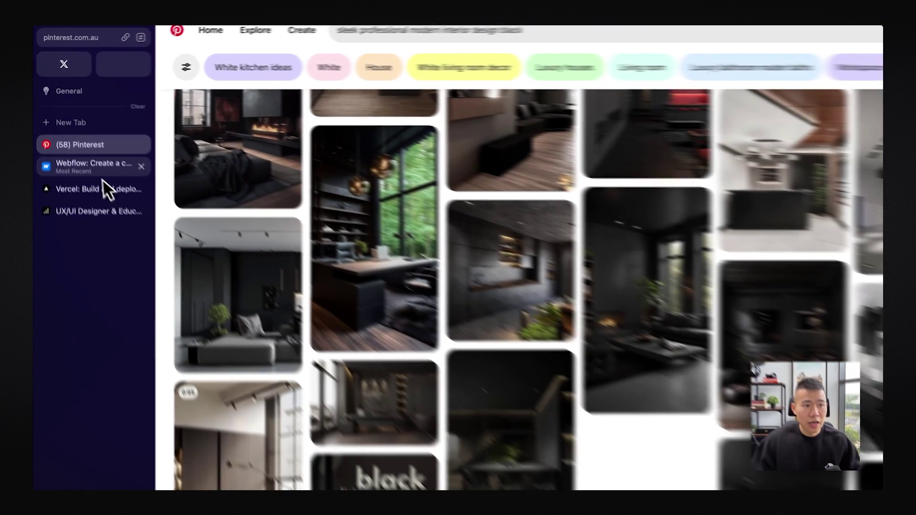
{"action": "left_click", "coordinate": [71, 124]}
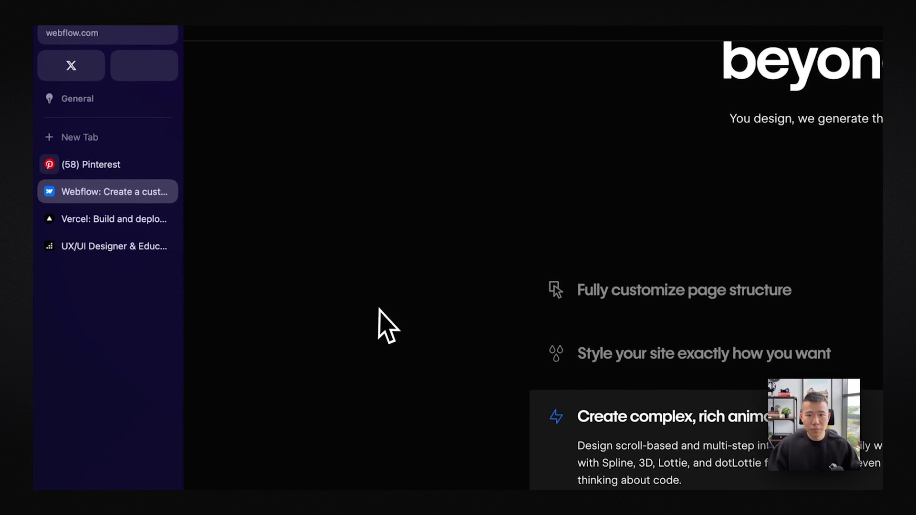
{"action": "scroll", "coordinate": [386, 308], "scroll_direction": "down", "scroll_amount": 2}
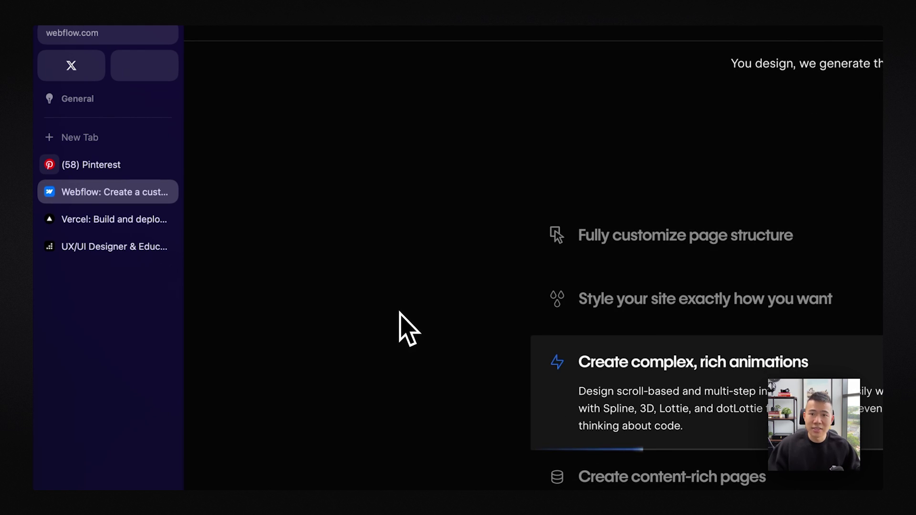
{"action": "scroll", "coordinate": [401, 329], "scroll_direction": "down", "scroll_amount": 2}
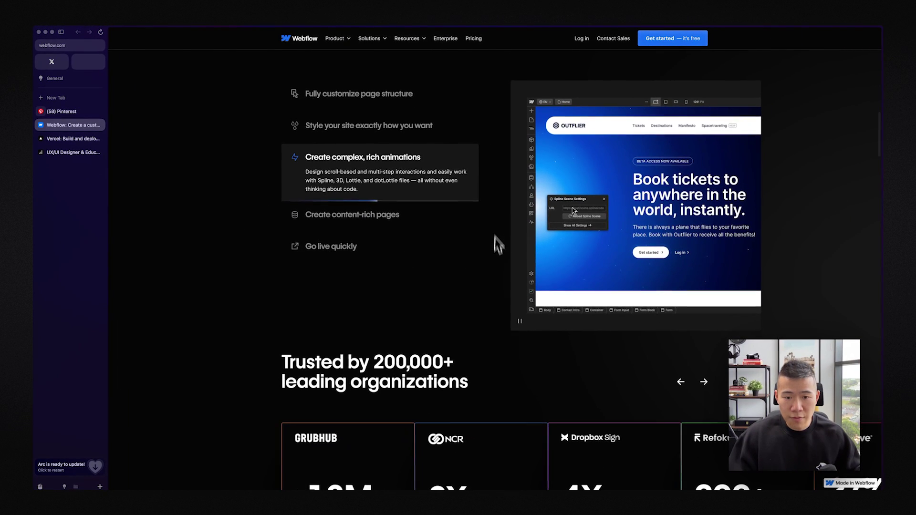
{"action": "scroll", "coordinate": [496, 286], "scroll_direction": "down", "scroll_amount": 2}
{"action": "scroll", "coordinate": [420, 369], "scroll_direction": "down", "scroll_amount": 1}
{"action": "scroll", "coordinate": [272, 342], "scroll_direction": "down", "scroll_amount": 2}
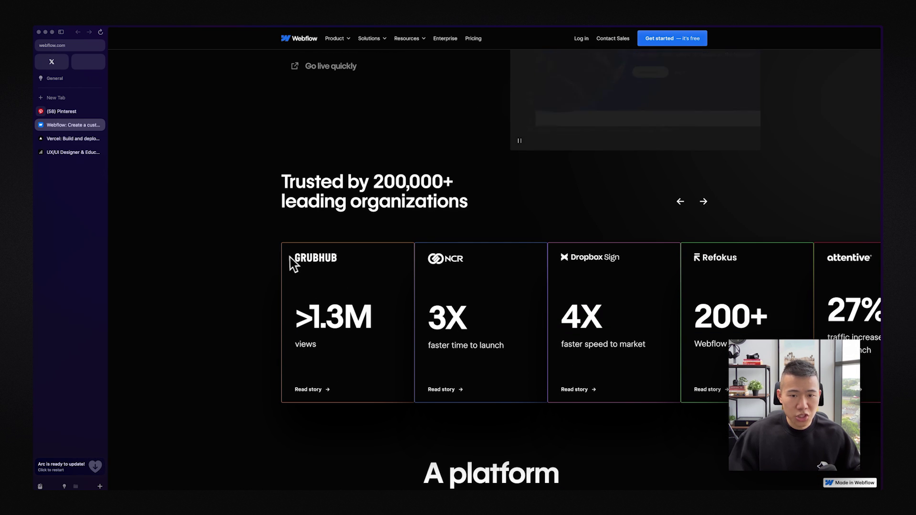
{"action": "scroll", "coordinate": [405, 266], "scroll_direction": "down", "scroll_amount": 1}
{"action": "left_click", "coordinate": [71, 139]}
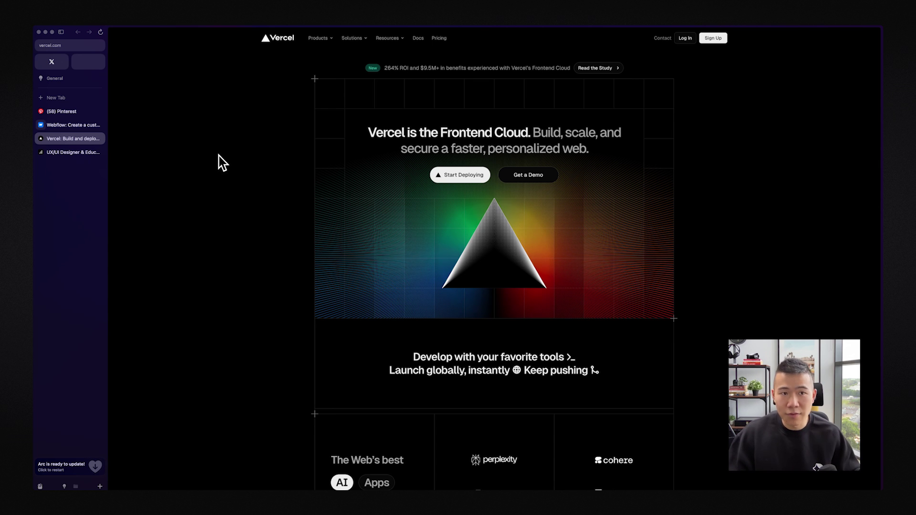
Scroll down the Vercel 'Frontend Cloud' homepage to review it
{"action": "scroll", "coordinate": [216, 157], "scroll_direction": "down", "scroll_amount": 2}
{"action": "scroll", "coordinate": [215, 162], "scroll_direction": "up", "scroll_amount": 2}
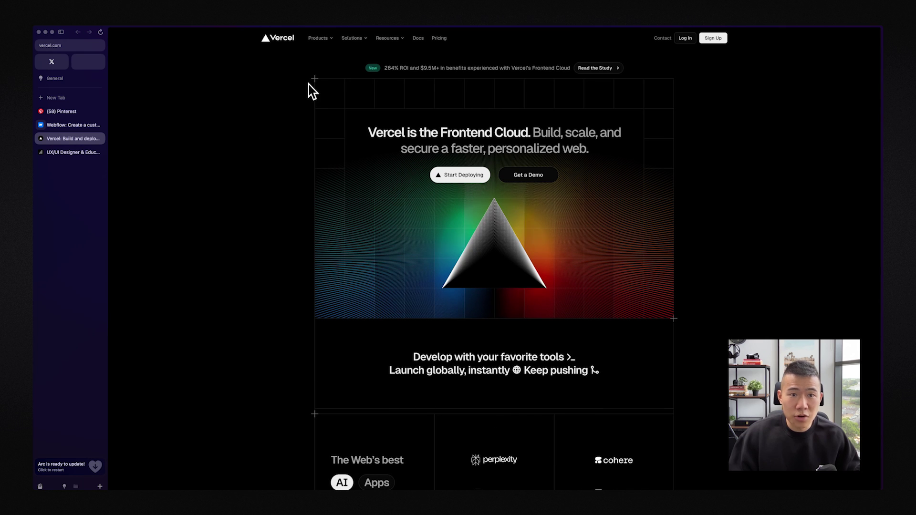
{"action": "scroll", "coordinate": [308, 85], "scroll_direction": "down", "scroll_amount": 1}
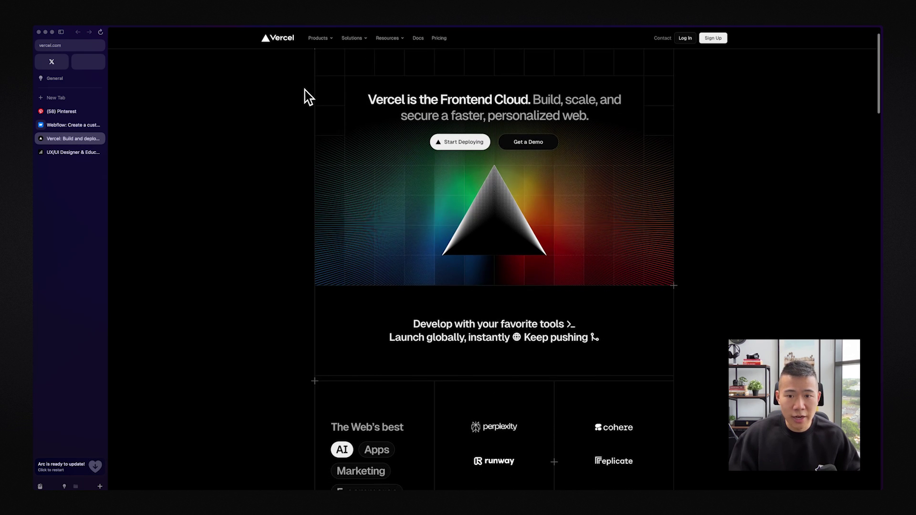
{"action": "scroll", "coordinate": [300, 95], "scroll_direction": "down", "scroll_amount": 5}
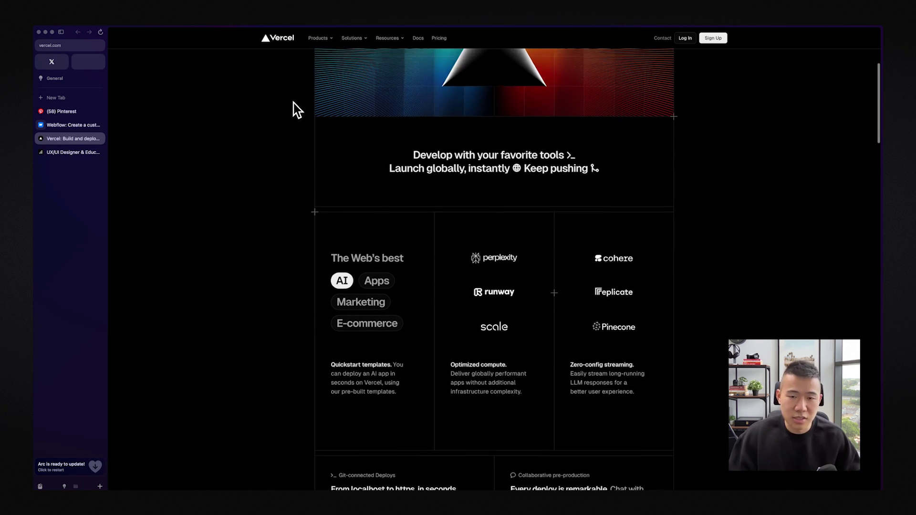
{"action": "scroll", "coordinate": [293, 103], "scroll_direction": "down", "scroll_amount": 2}
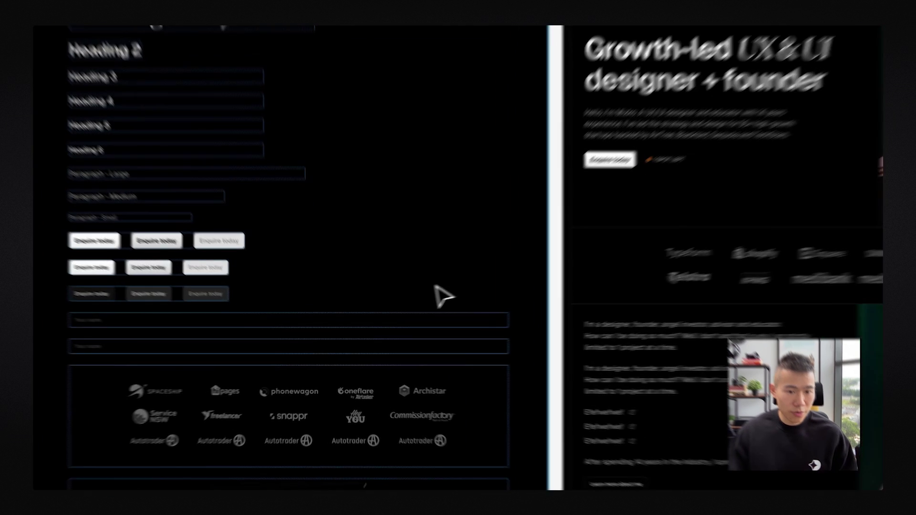
{"action": "left_click", "coordinate": [420, 312]}
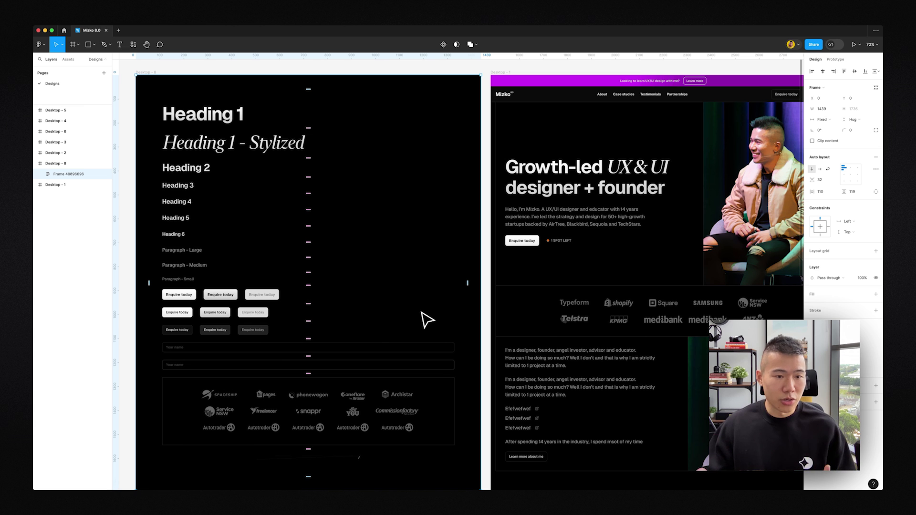
{"action": "scroll", "coordinate": [420, 318], "scroll_direction": "right", "scroll_amount": 5}
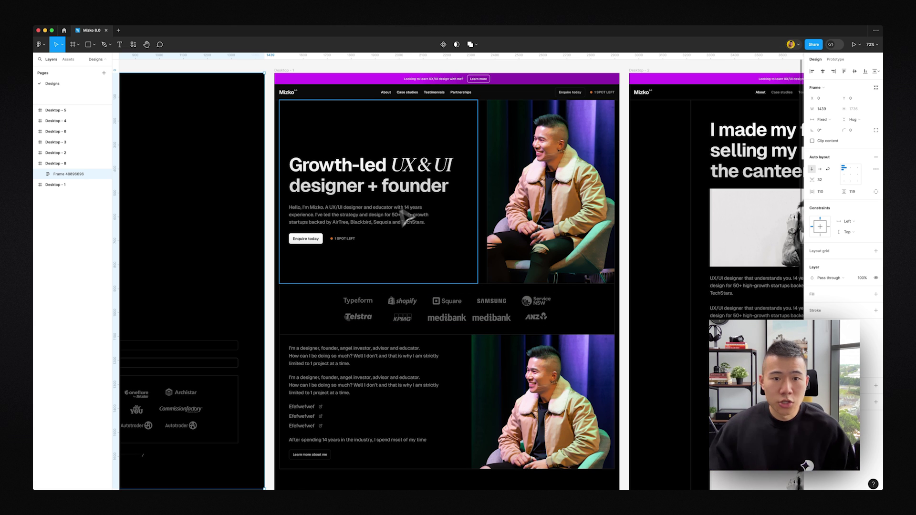
{"action": "scroll", "coordinate": [436, 199], "scroll_direction": "up", "scroll_amount": 5}
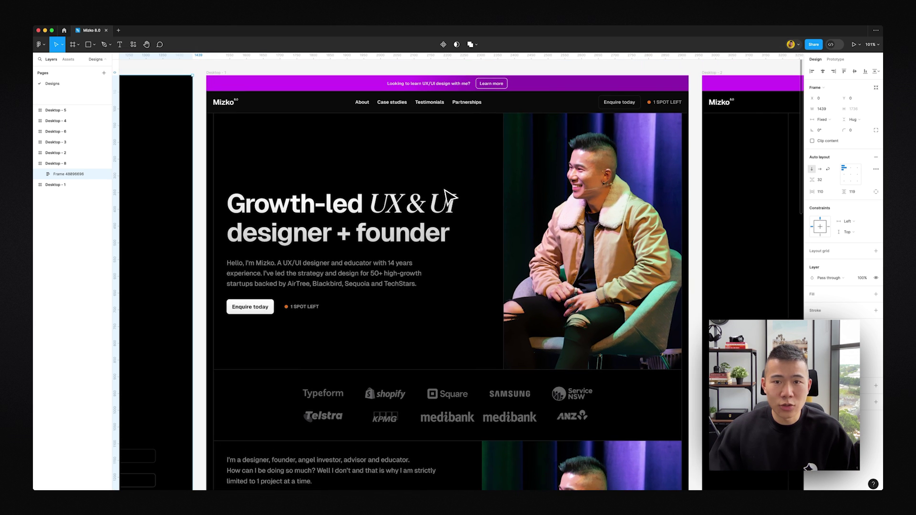
{"action": "scroll", "coordinate": [448, 196], "scroll_direction": "left", "scroll_amount": 1}
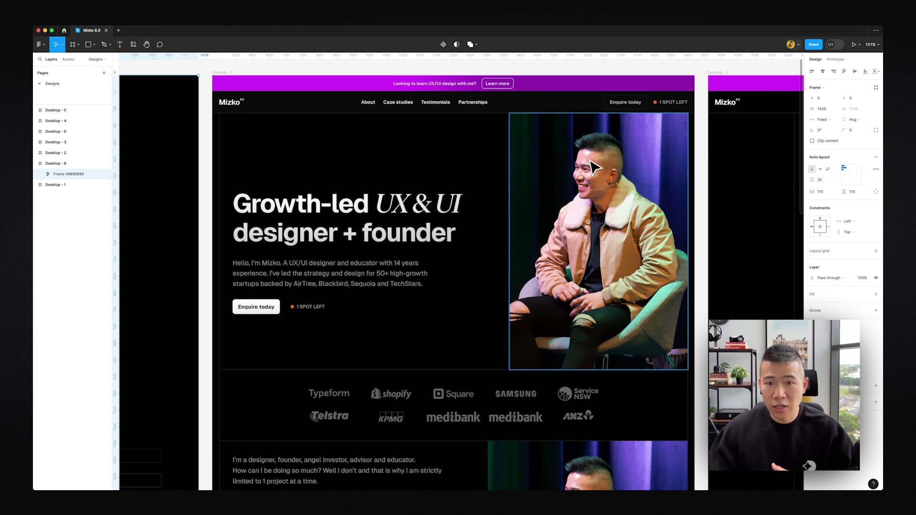
{"action": "scroll", "coordinate": [595, 167], "scroll_direction": "down", "scroll_amount": 5}
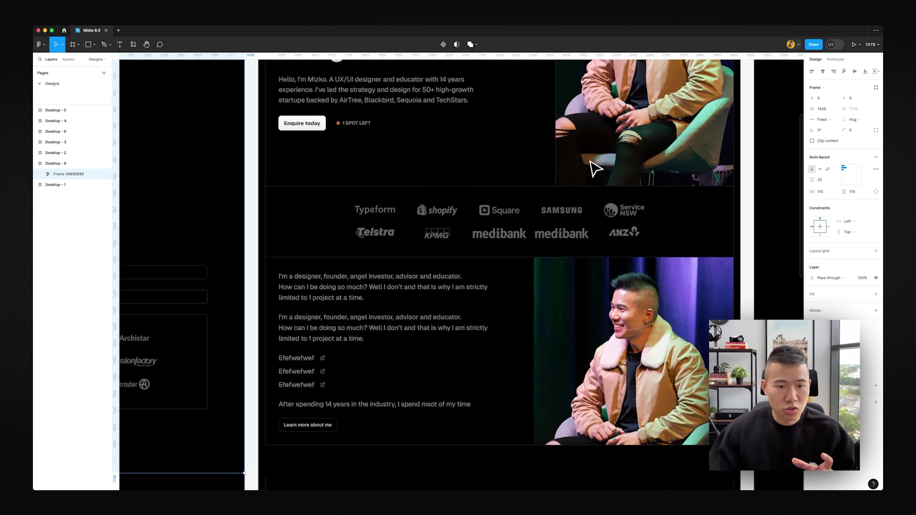
{"action": "scroll", "coordinate": [595, 168], "scroll_direction": "down", "scroll_amount": 4}
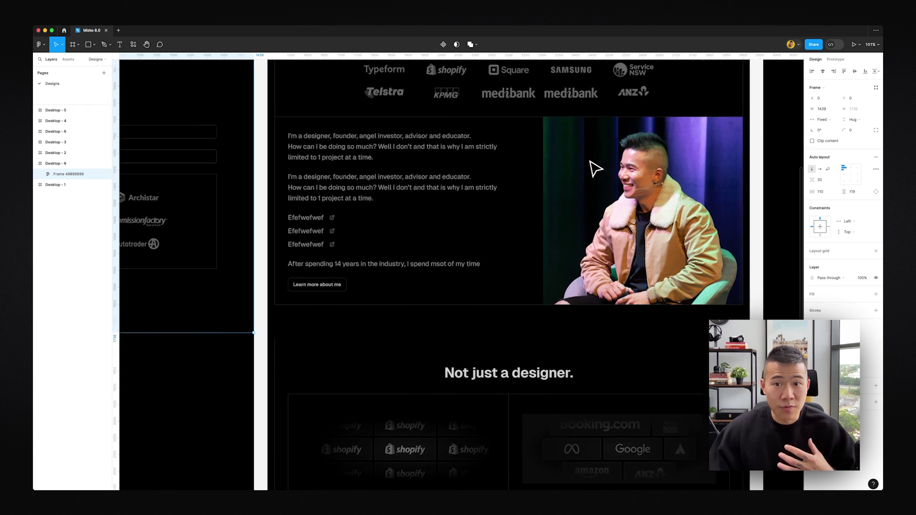
{"action": "scroll", "coordinate": [595, 168], "scroll_direction": "down", "scroll_amount": 6}
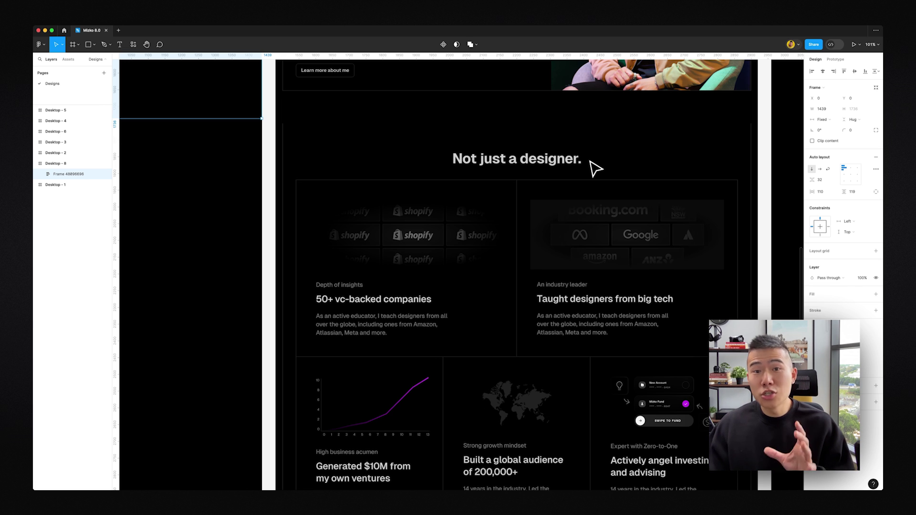
{"action": "scroll", "coordinate": [597, 171], "scroll_direction": "down", "scroll_amount": 1}
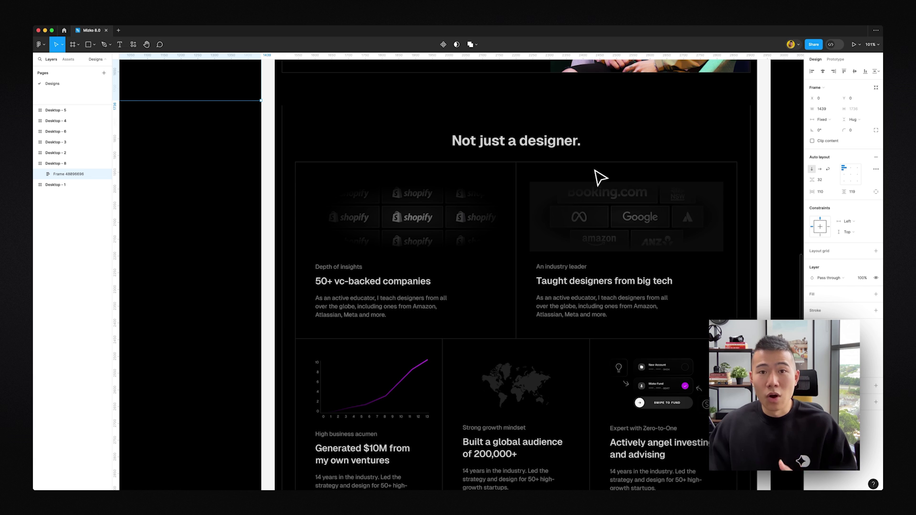
{"action": "scroll", "coordinate": [601, 178], "scroll_direction": "down", "scroll_amount": 2}
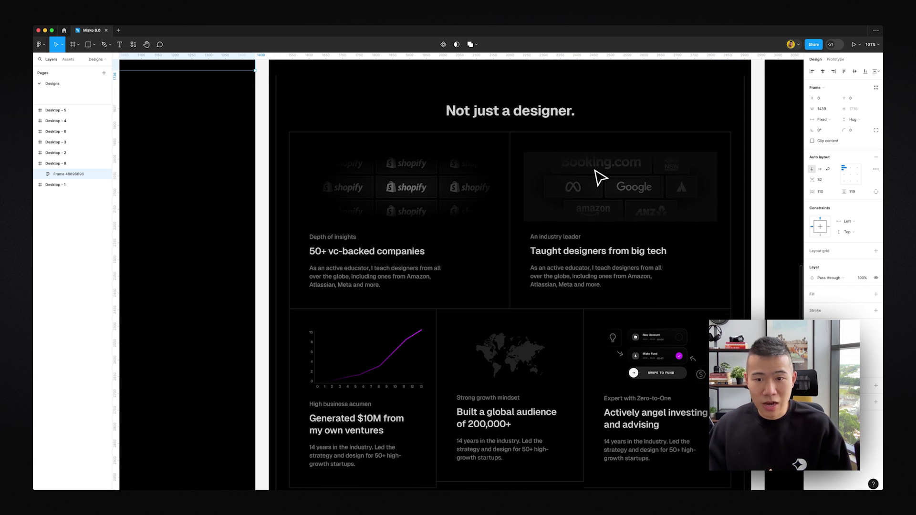
{"action": "scroll", "coordinate": [601, 178], "scroll_direction": "down", "scroll_amount": 3}
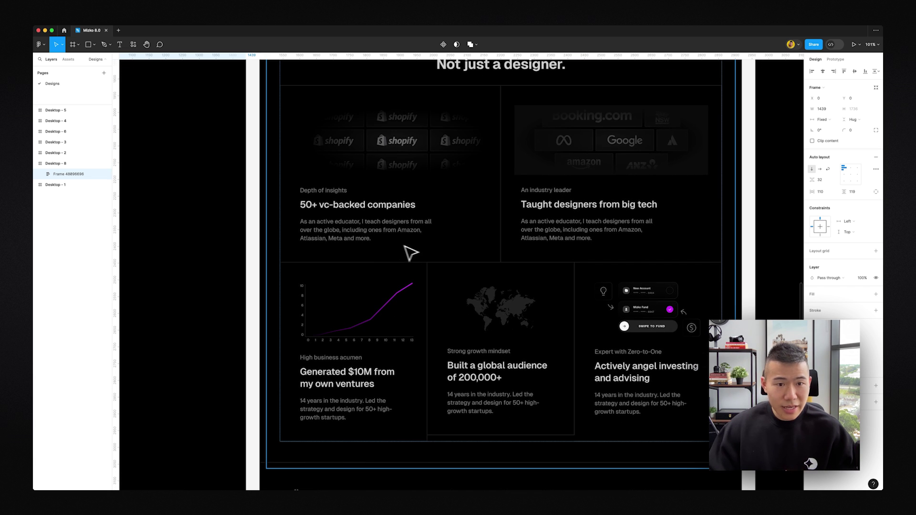
{"action": "scroll", "coordinate": [606, 150], "scroll_direction": "down", "scroll_amount": 4}
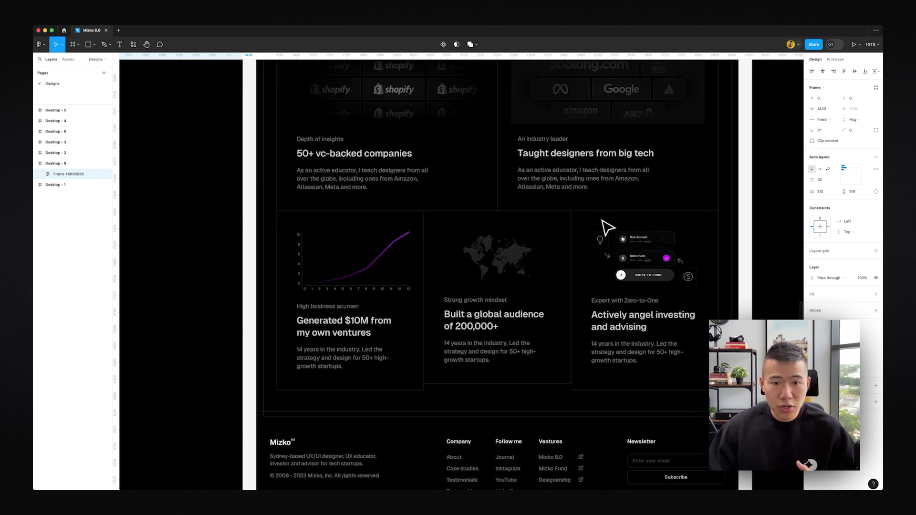
{"action": "scroll", "coordinate": [602, 222], "scroll_direction": "down", "scroll_amount": 4}
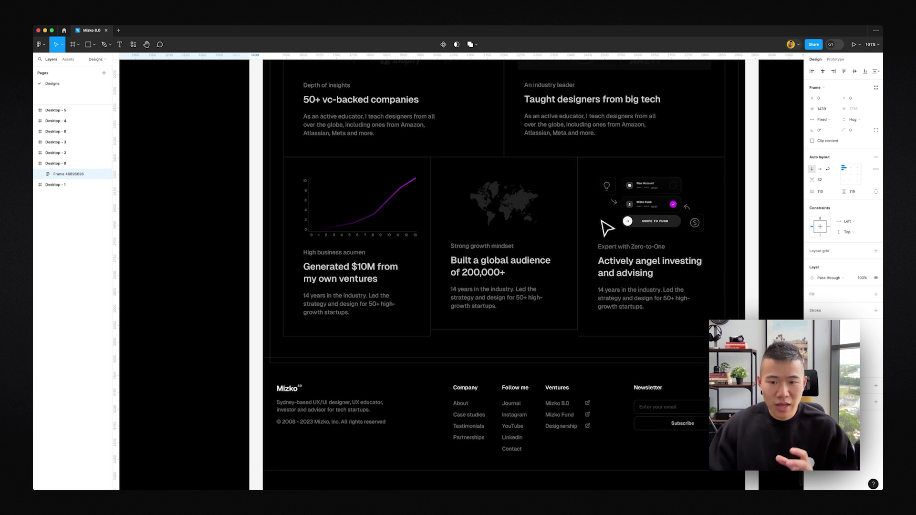
{"action": "scroll", "coordinate": [602, 228], "scroll_direction": "down", "scroll_amount": 2}
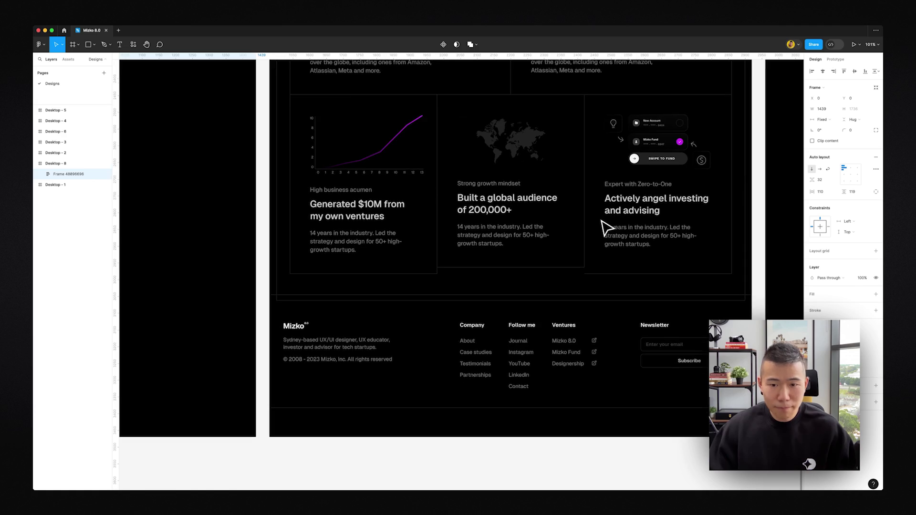
{"action": "scroll", "coordinate": [602, 228], "scroll_direction": "down", "scroll_amount": 10}
{"action": "scroll", "coordinate": [605, 228], "scroll_direction": "up", "scroll_amount": 2}
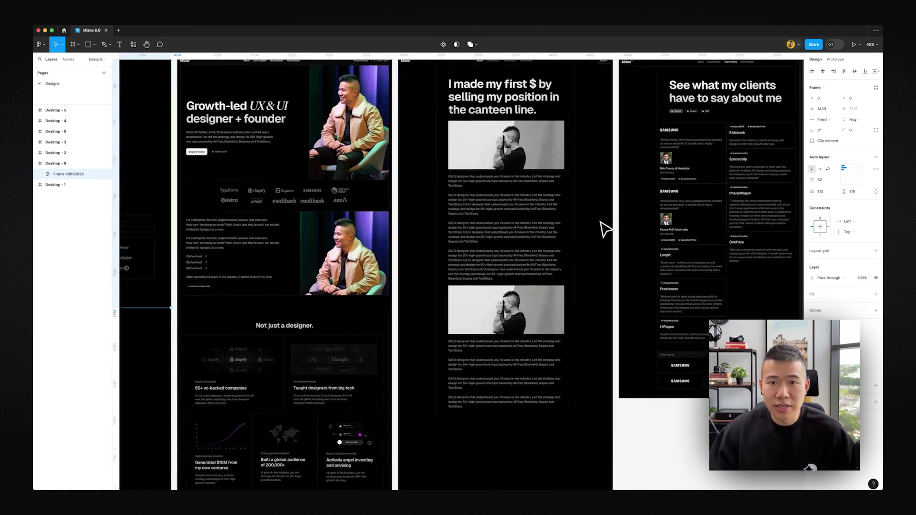
{"action": "scroll", "coordinate": [594, 216], "scroll_direction": "up", "scroll_amount": 10}
{"action": "scroll", "coordinate": [554, 192], "scroll_direction": "up", "scroll_amount": 3}
{"action": "scroll", "coordinate": [553, 192], "scroll_direction": "down", "scroll_amount": 1}
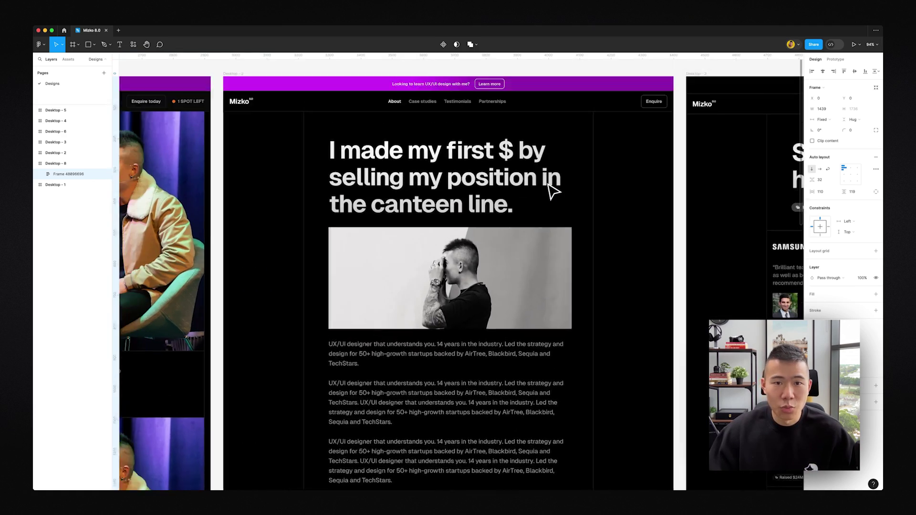
{"action": "scroll", "coordinate": [545, 195], "scroll_direction": "down", "scroll_amount": 2}
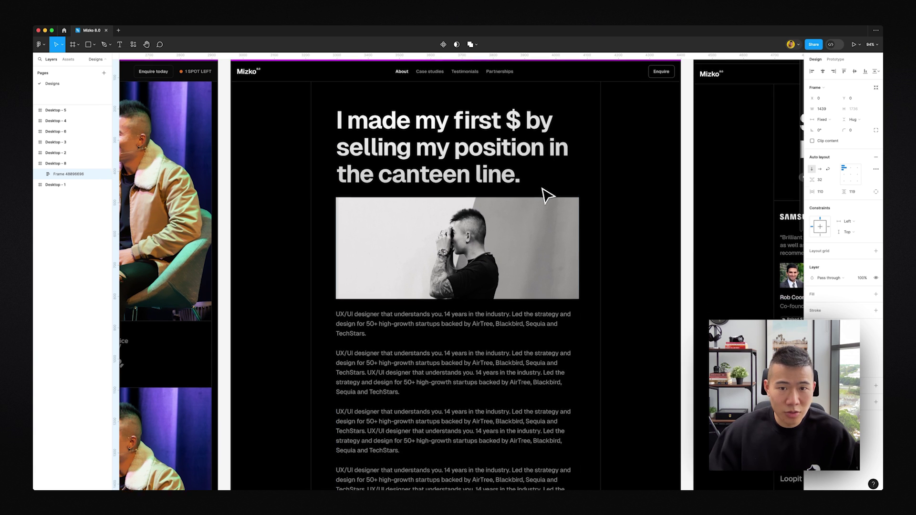
{"action": "scroll", "coordinate": [644, 260], "scroll_direction": "down", "scroll_amount": 2}
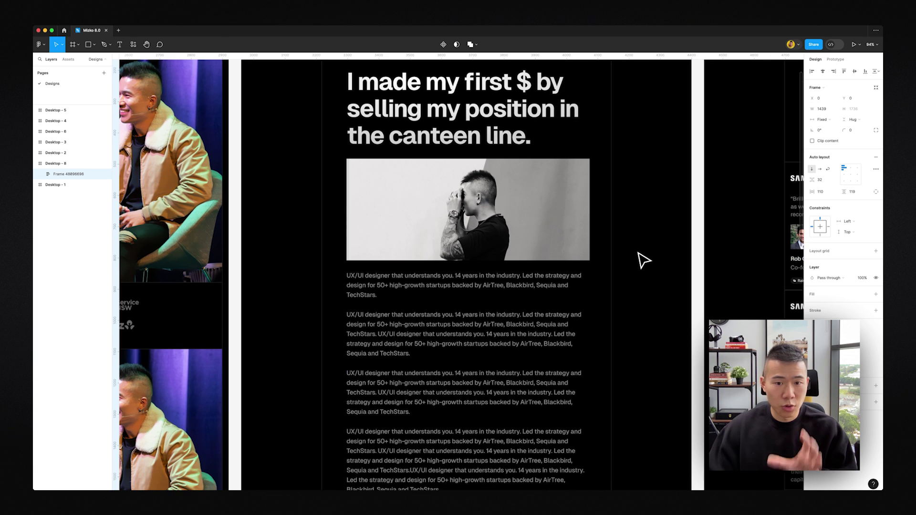
{"action": "scroll", "coordinate": [644, 260], "scroll_direction": "up", "scroll_amount": 3}
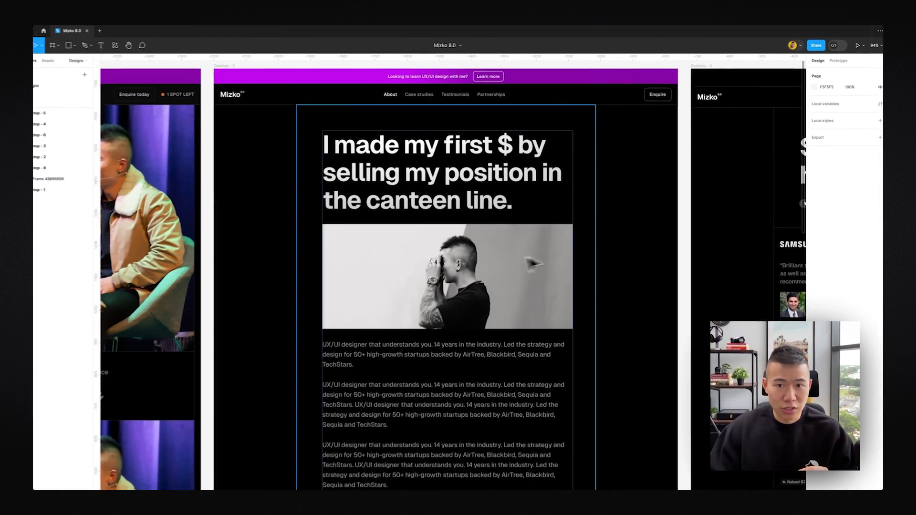
{"action": "scroll", "coordinate": [624, 231], "scroll_direction": "down", "scroll_amount": 10}
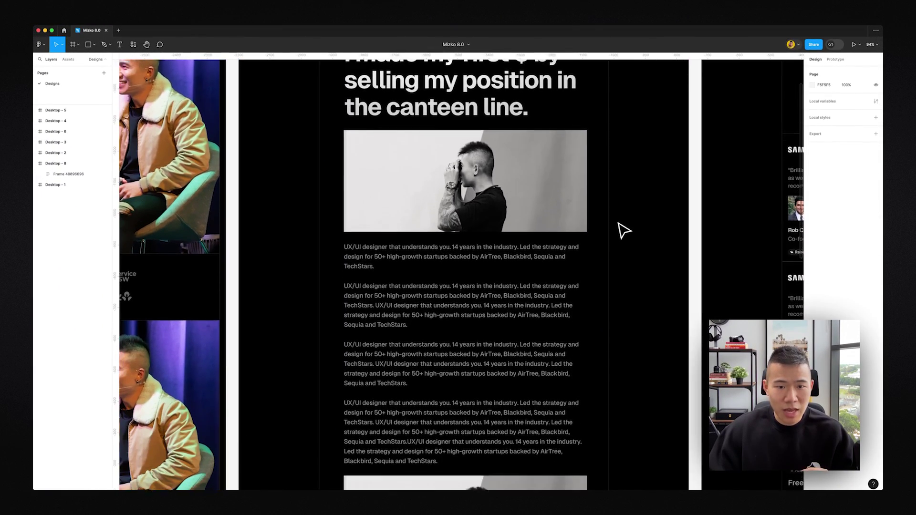
{"action": "scroll", "coordinate": [624, 232], "scroll_direction": "up", "scroll_amount": 8}
{"action": "scroll", "coordinate": [623, 231], "scroll_direction": "up", "scroll_amount": 2}
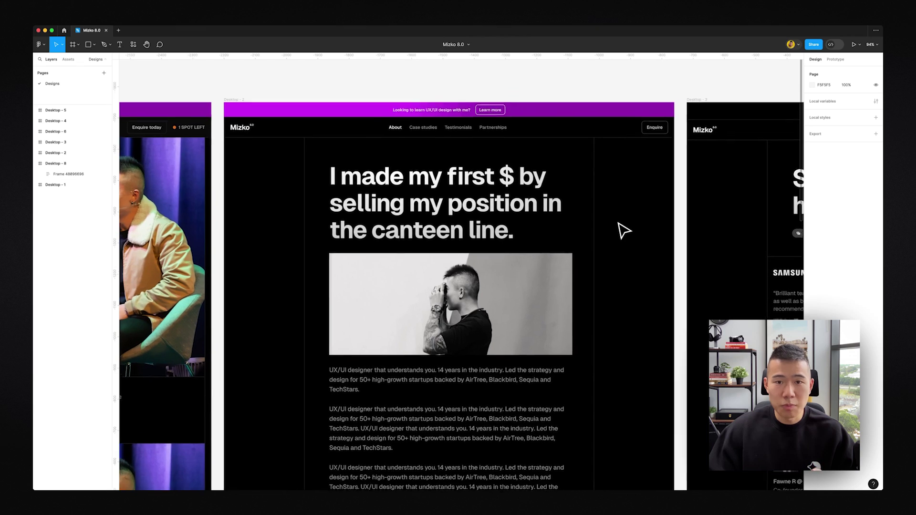
{"action": "scroll", "coordinate": [596, 237], "scroll_direction": "right", "scroll_amount": 10}
{"action": "scroll", "coordinate": [586, 238], "scroll_direction": "right", "scroll_amount": 6}
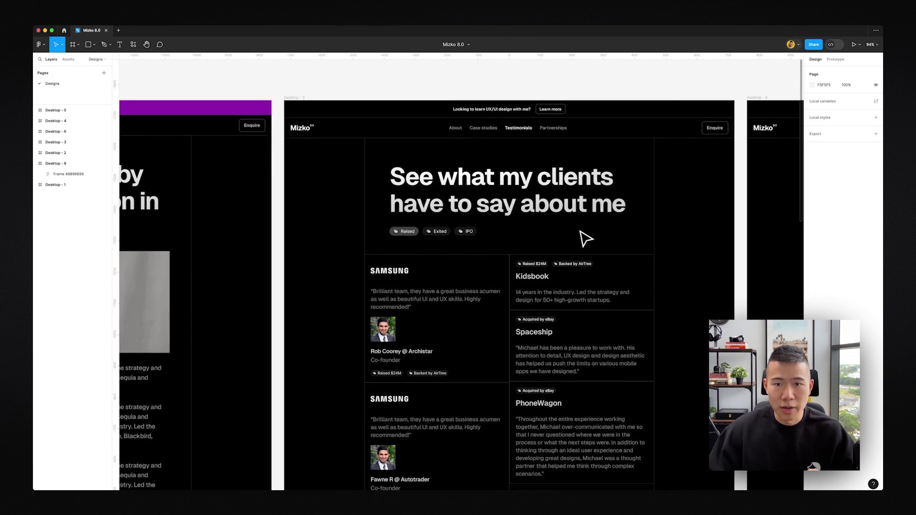
{"action": "scroll", "coordinate": [586, 237], "scroll_direction": "down", "scroll_amount": 2}
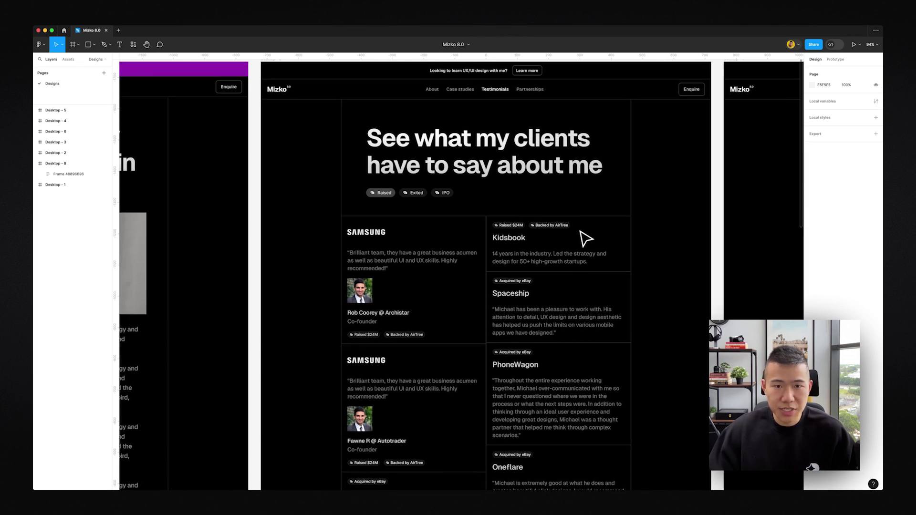
{"action": "scroll", "coordinate": [586, 237], "scroll_direction": "left", "scroll_amount": 1}
{"action": "scroll", "coordinate": [586, 237], "scroll_direction": "up", "scroll_amount": 2}
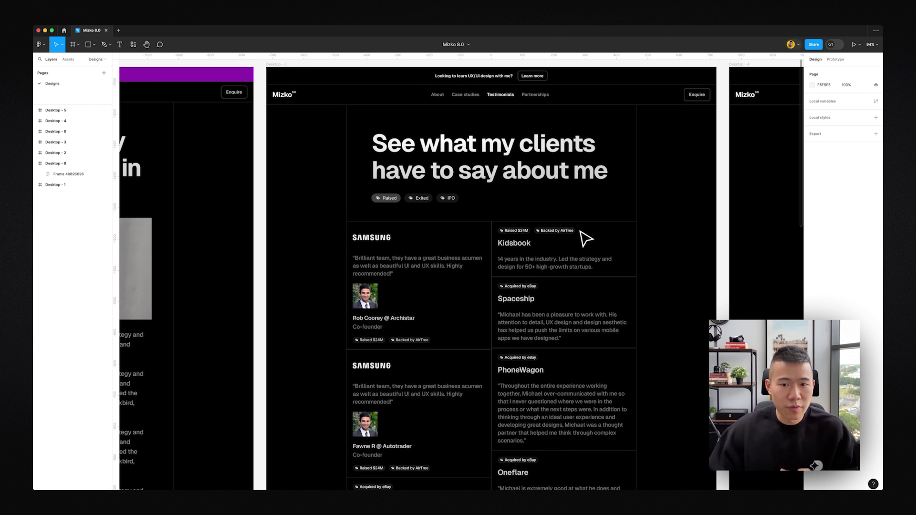
{"action": "scroll", "coordinate": [586, 238], "scroll_direction": "down", "scroll_amount": 5}
{"action": "scroll", "coordinate": [587, 237], "scroll_direction": "up", "scroll_amount": 2}
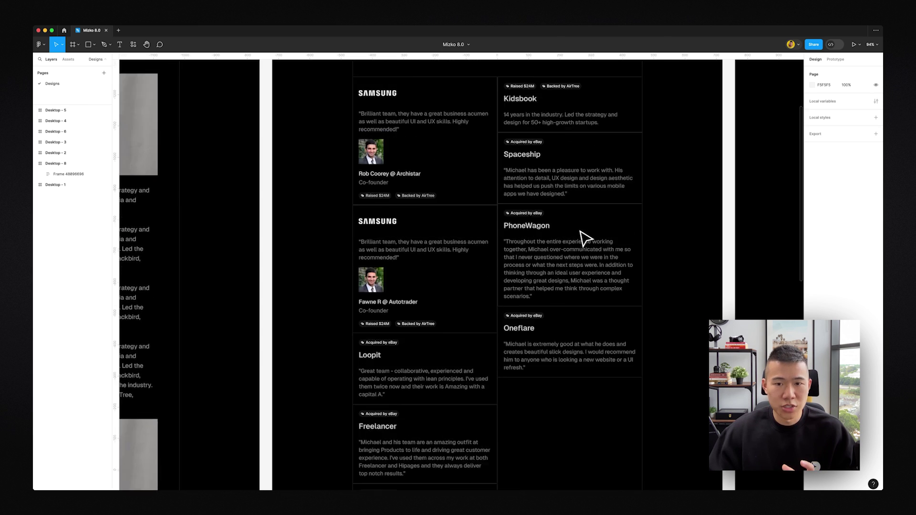
{"action": "scroll", "coordinate": [581, 231], "scroll_direction": "up", "scroll_amount": 5}
{"action": "scroll", "coordinate": [577, 239], "scroll_direction": "right", "scroll_amount": 12}
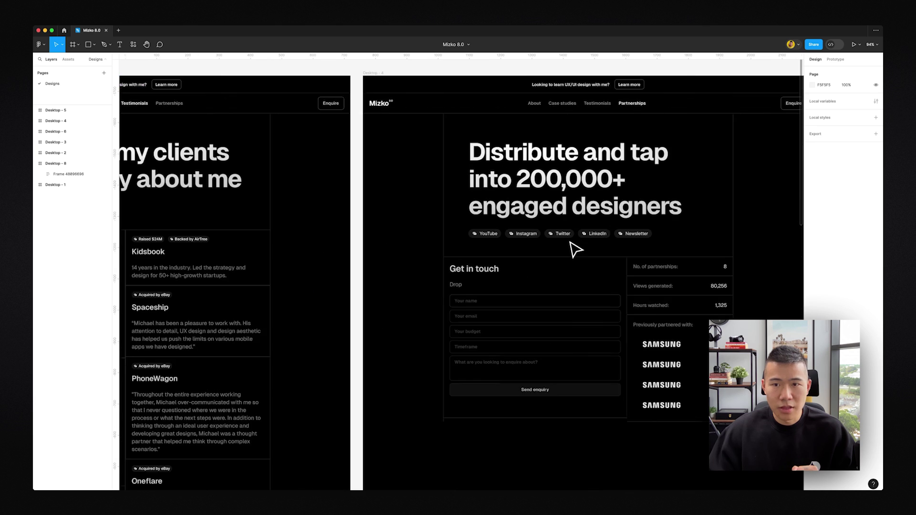
{"action": "scroll", "coordinate": [576, 248], "scroll_direction": "right", "scroll_amount": 5}
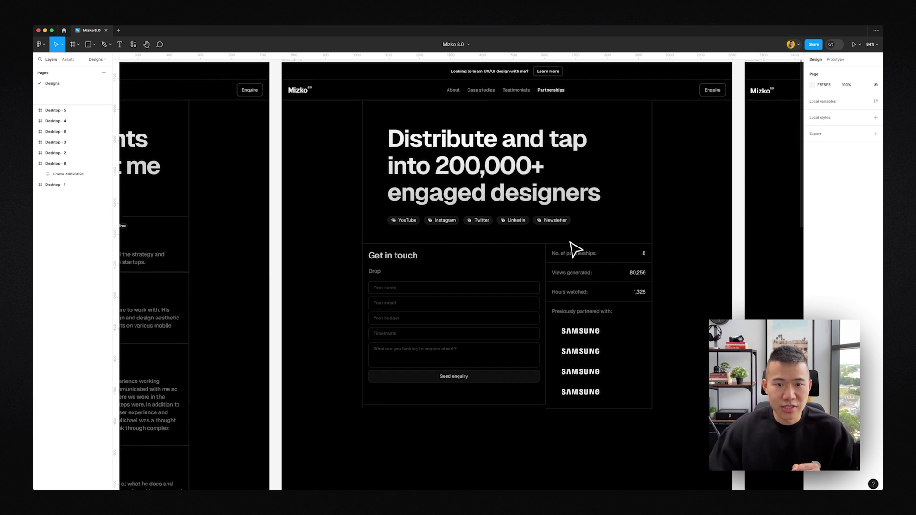
{"action": "scroll", "coordinate": [576, 249], "scroll_direction": "down", "scroll_amount": 1}
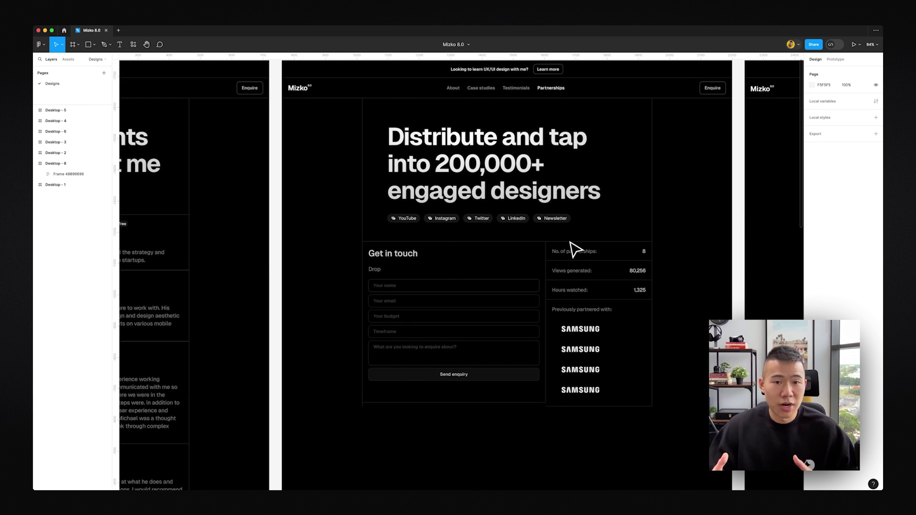
{"action": "scroll", "coordinate": [575, 248], "scroll_direction": "right", "scroll_amount": 10}
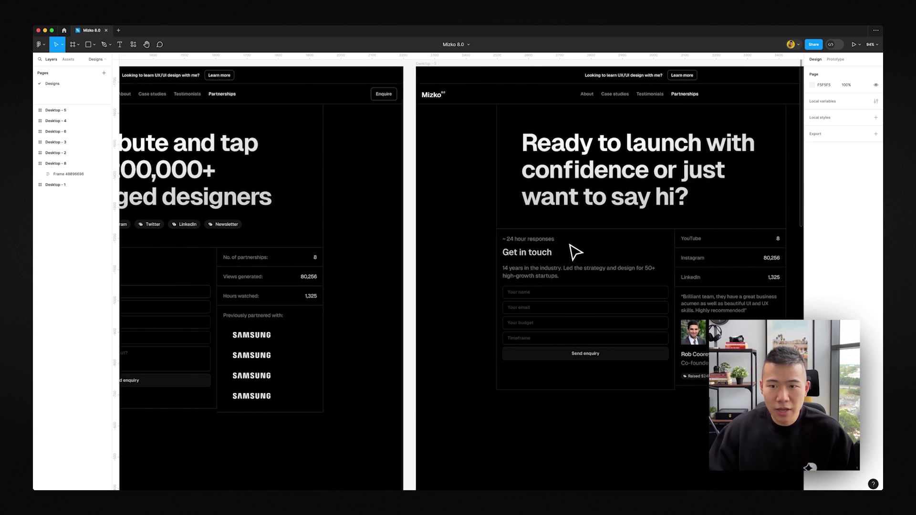
{"action": "scroll", "coordinate": [576, 249], "scroll_direction": "left", "scroll_amount": 7}
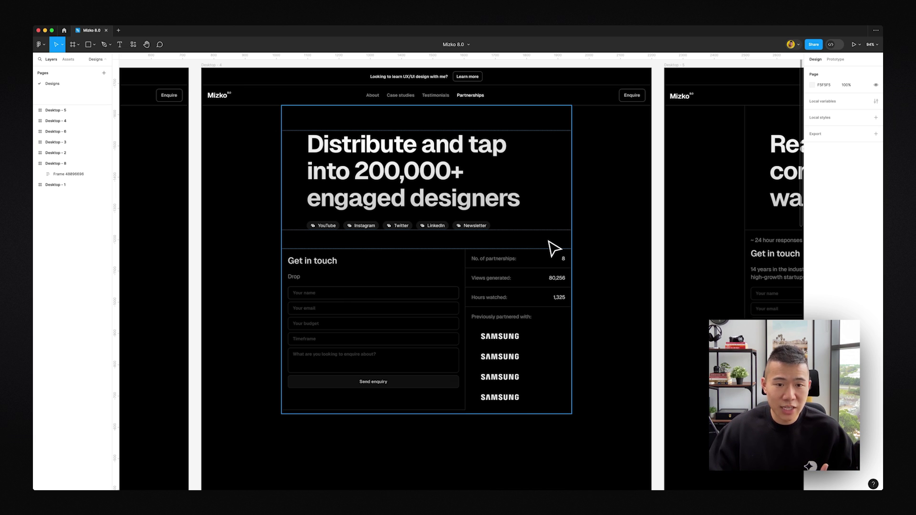
{"action": "scroll", "coordinate": [554, 249], "scroll_direction": "right", "scroll_amount": 7}
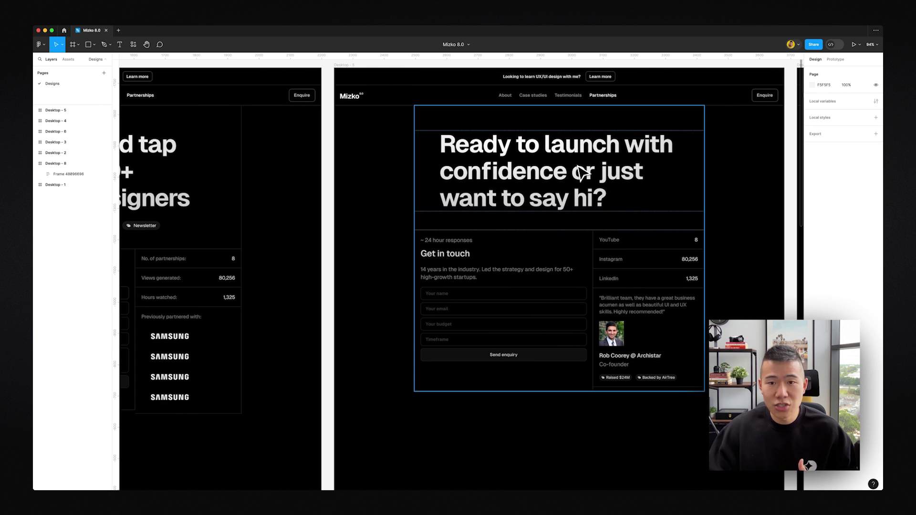
{"action": "scroll", "coordinate": [581, 173], "scroll_direction": "right", "scroll_amount": 2}
{"action": "scroll", "coordinate": [582, 173], "scroll_direction": "right", "scroll_amount": 5}
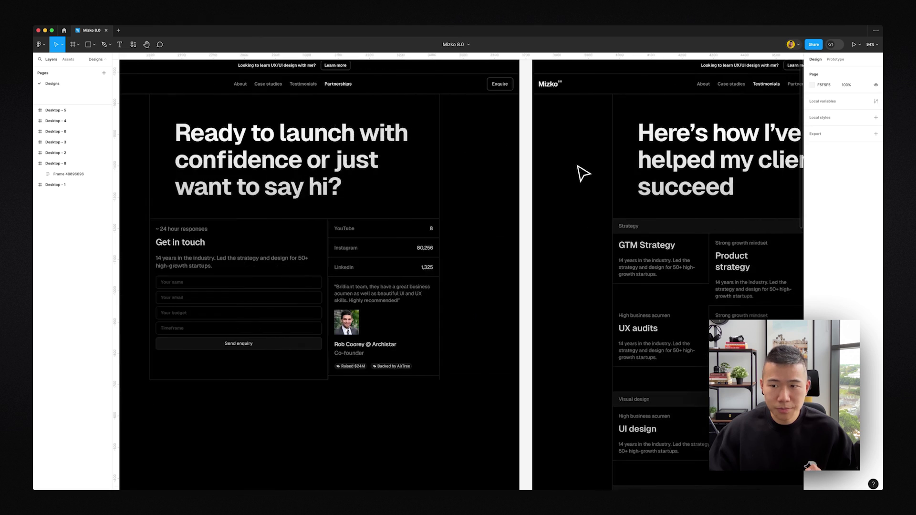
{"action": "scroll", "coordinate": [584, 173], "scroll_direction": "right", "scroll_amount": 10}
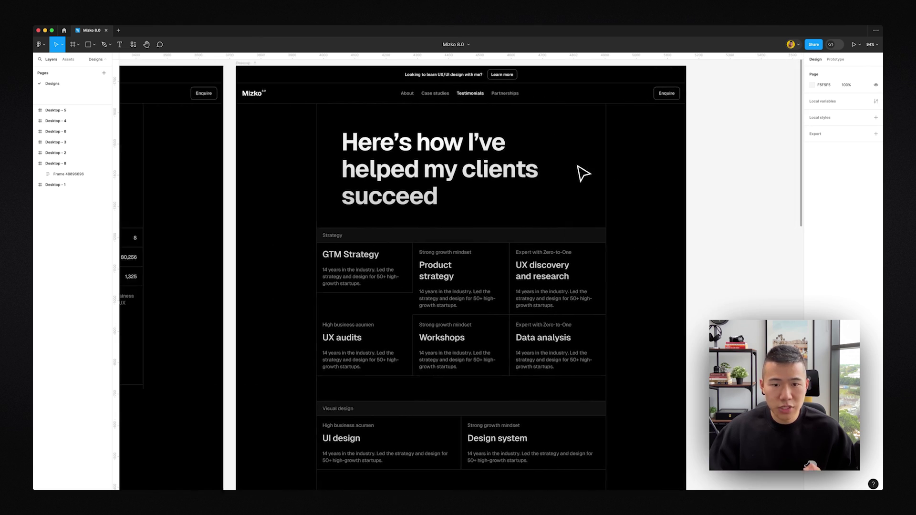
{"action": "scroll", "coordinate": [583, 174], "scroll_direction": "left", "scroll_amount": 3}
{"action": "scroll", "coordinate": [535, 174], "scroll_direction": "down", "scroll_amount": 10}
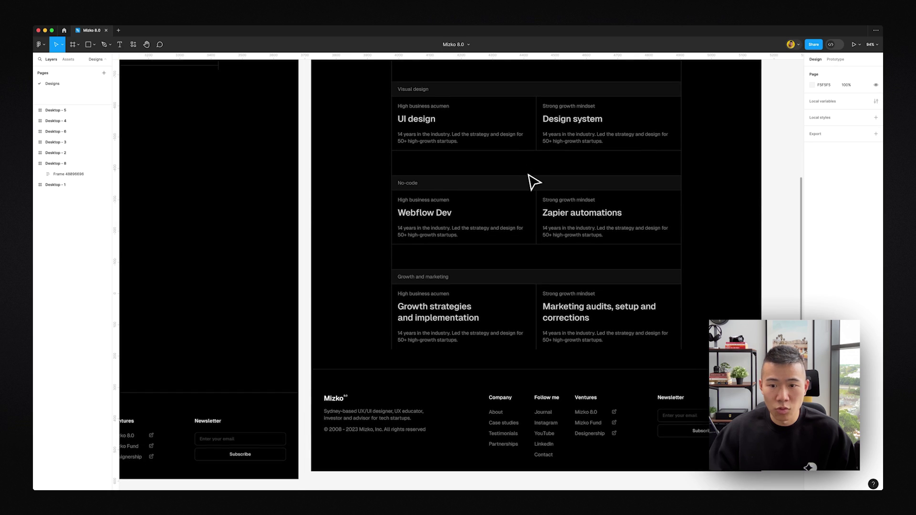
{"action": "scroll", "coordinate": [534, 182], "scroll_direction": "up", "scroll_amount": 8}
{"action": "scroll", "coordinate": [535, 181], "scroll_direction": "down", "scroll_amount": 6}
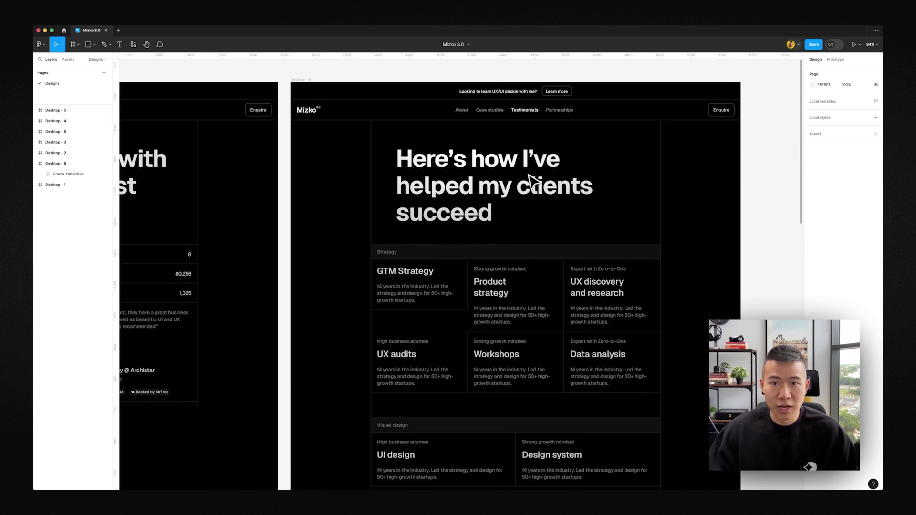
{"action": "scroll", "coordinate": [535, 181], "scroll_direction": "left", "scroll_amount": 10}
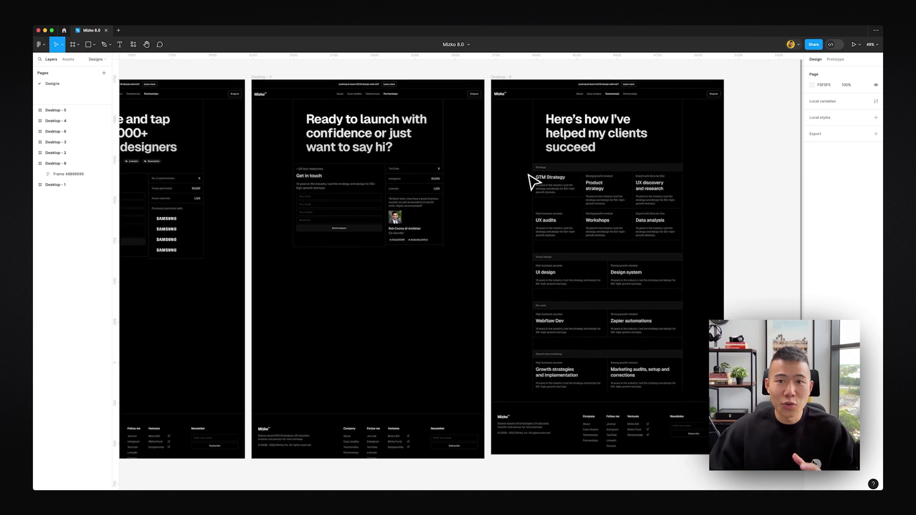
{"action": "scroll", "coordinate": [534, 182], "scroll_direction": "left", "scroll_amount": 14}
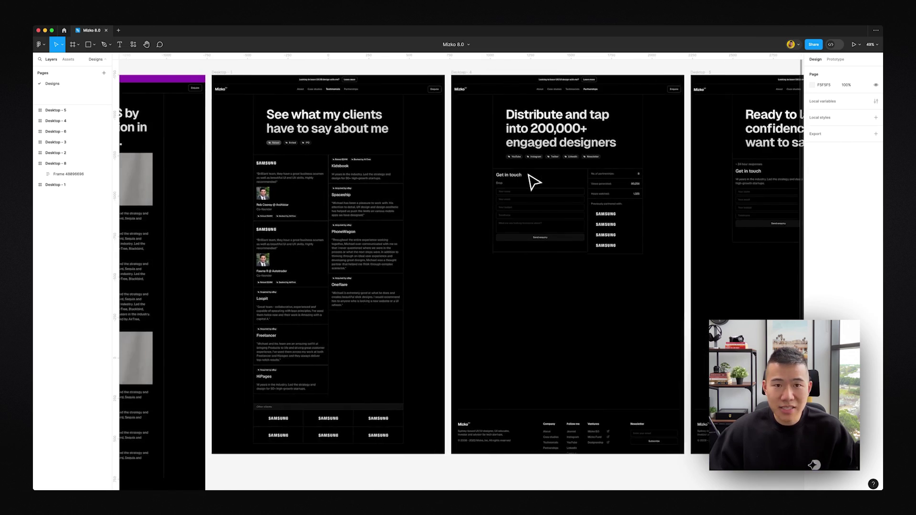
{"action": "scroll", "coordinate": [534, 182], "scroll_direction": "left", "scroll_amount": 7}
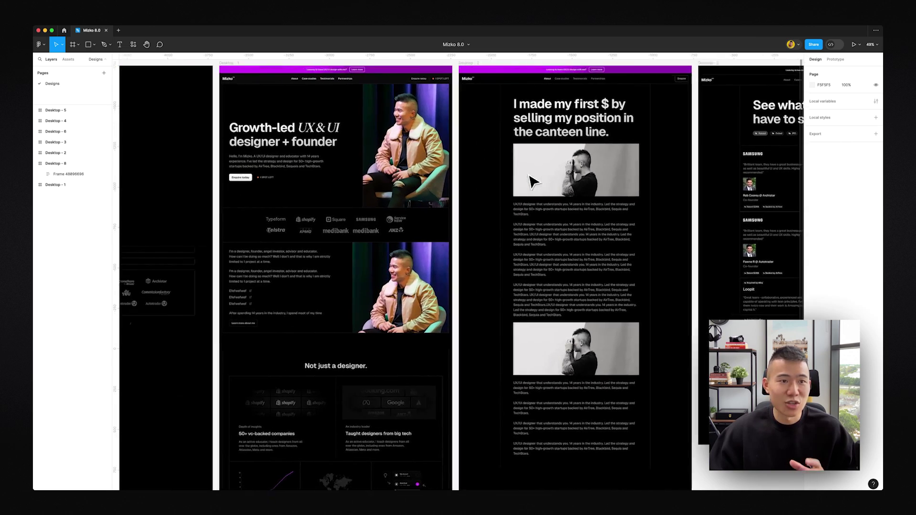
{"action": "scroll", "coordinate": [535, 182], "scroll_direction": "right", "scroll_amount": 1}
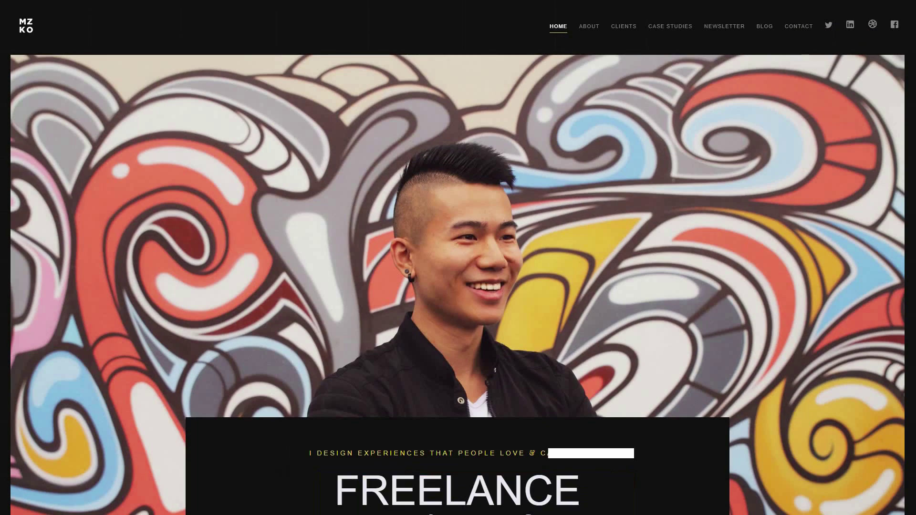
{"action": "scroll", "coordinate": [458, 258], "scroll_direction": "down", "scroll_amount": 4}
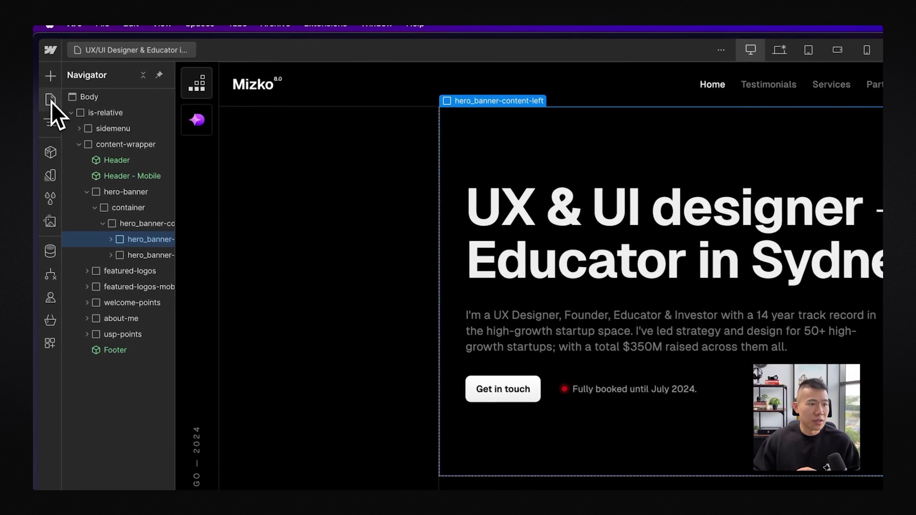
Open the Styleguide page and scroll through its headings, paragraph sizes, buttons and form
{"action": "left_click", "coordinate": [50, 102]}
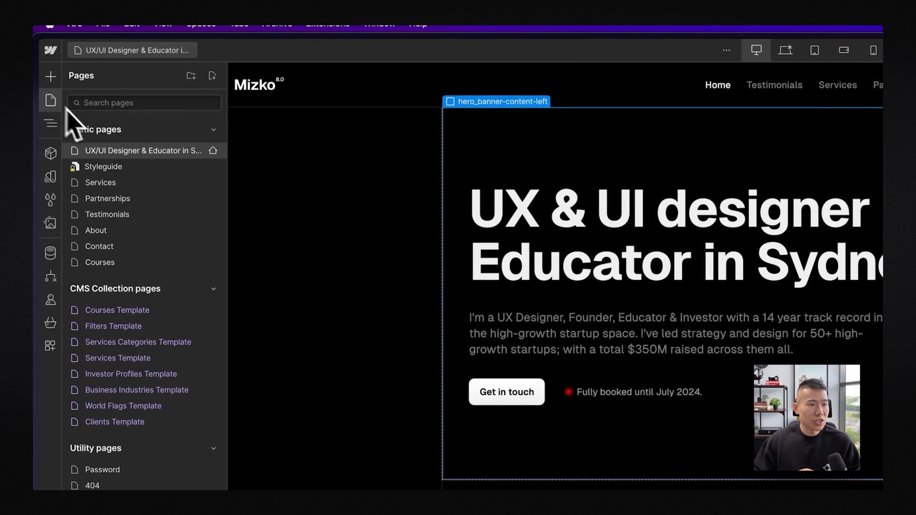
{"action": "left_click", "coordinate": [130, 173]}
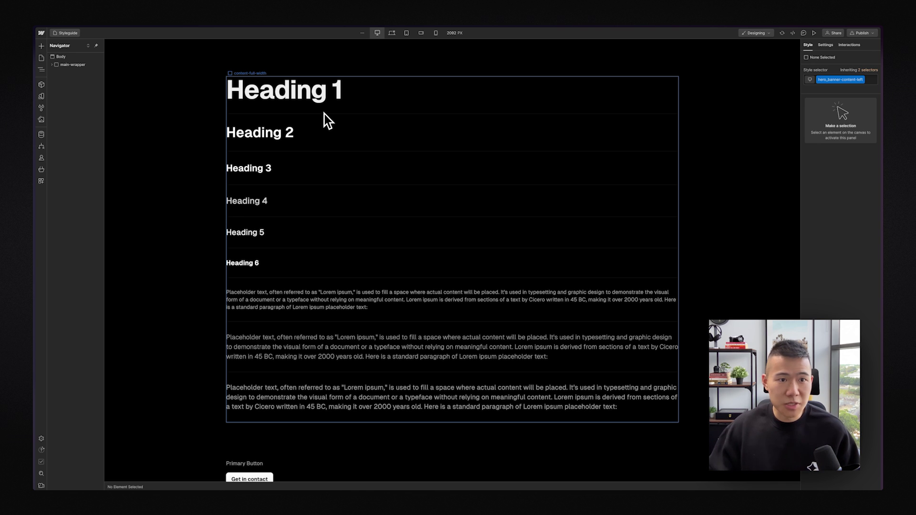
{"action": "scroll", "coordinate": [276, 267], "scroll_direction": "down", "scroll_amount": 1}
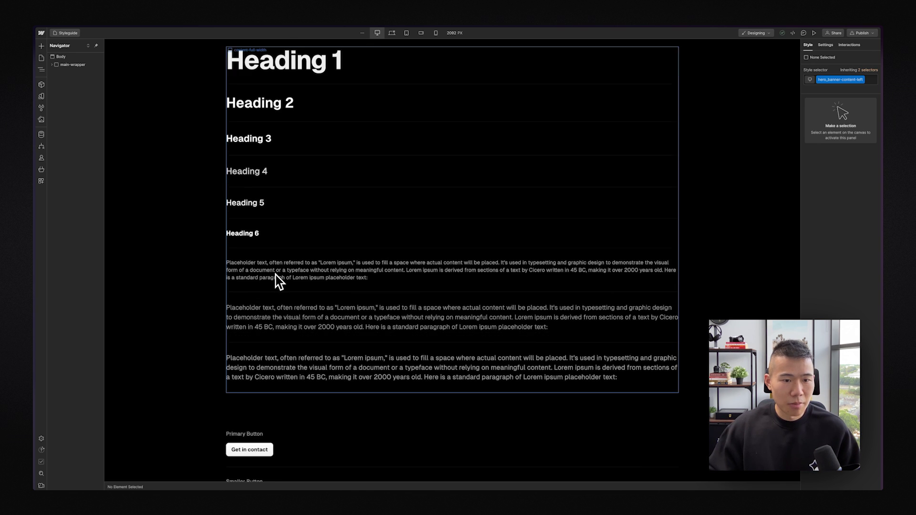
{"action": "scroll", "coordinate": [292, 374], "scroll_direction": "down", "scroll_amount": 3}
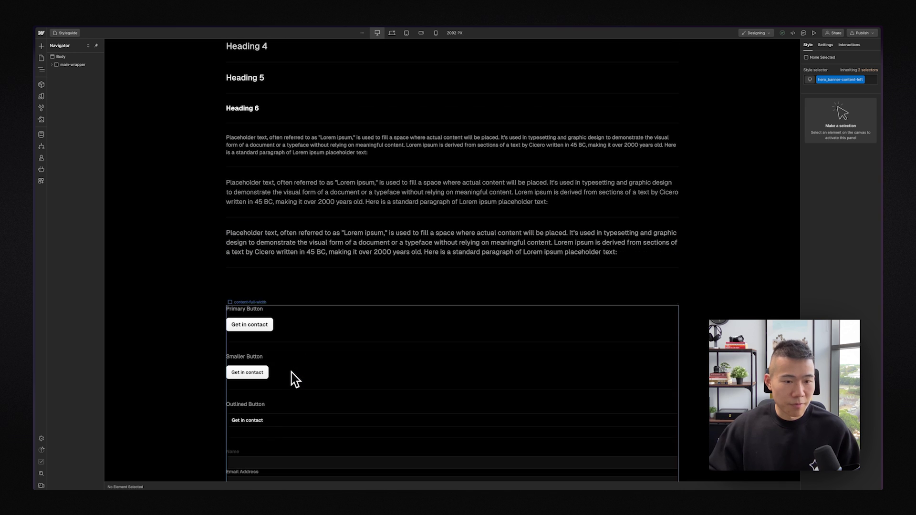
{"action": "scroll", "coordinate": [260, 328], "scroll_direction": "down", "scroll_amount": 1}
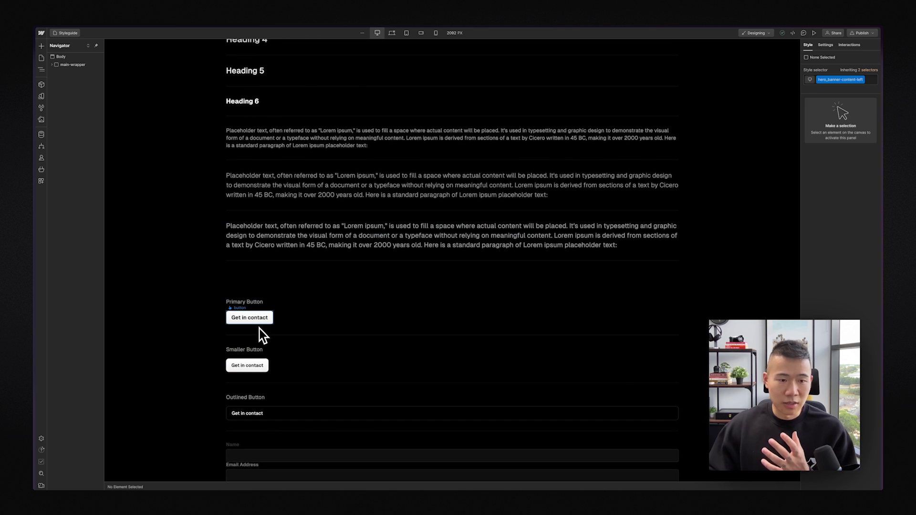
{"action": "scroll", "coordinate": [260, 328], "scroll_direction": "down", "scroll_amount": 1}
{"action": "scroll", "coordinate": [259, 328], "scroll_direction": "down", "scroll_amount": 1}
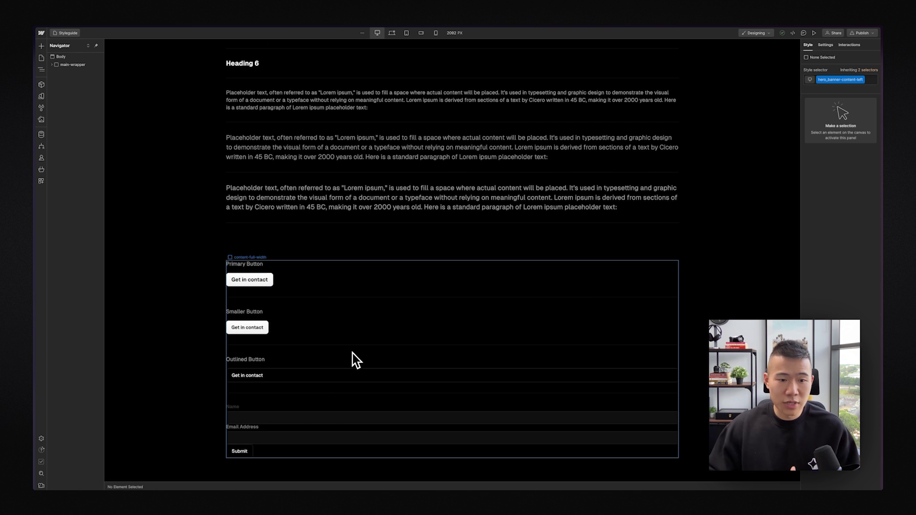
{"action": "scroll", "coordinate": [361, 426], "scroll_direction": "up", "scroll_amount": 5}
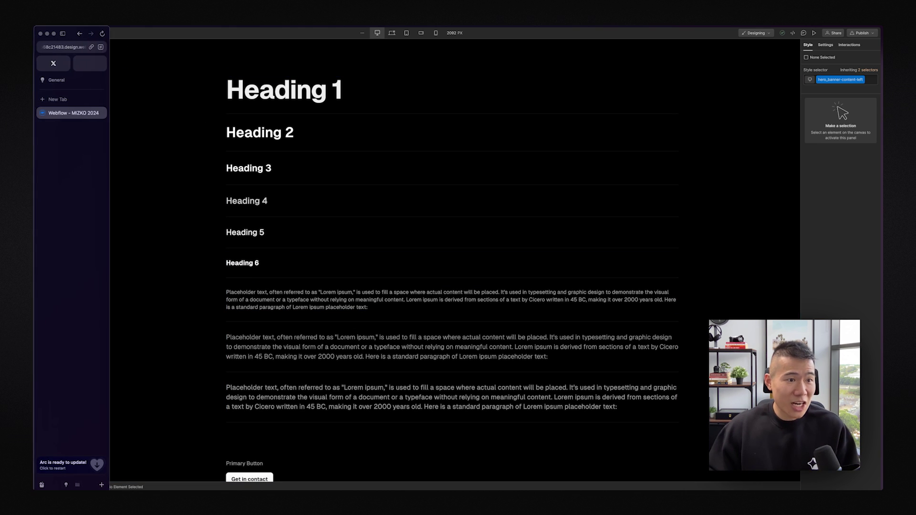
Open the Clients CMS collection to list its 30 published client items
{"action": "left_click", "coordinate": [42, 135]}
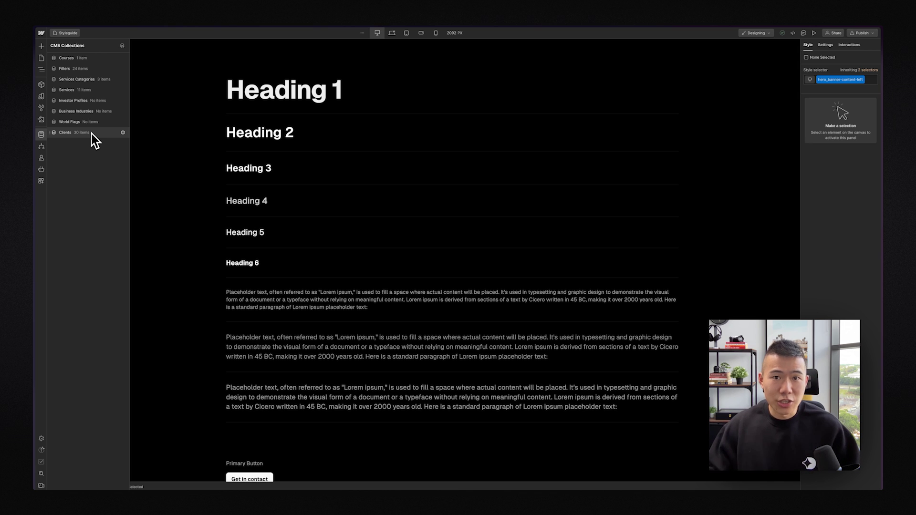
{"action": "left_click", "coordinate": [66, 136]}
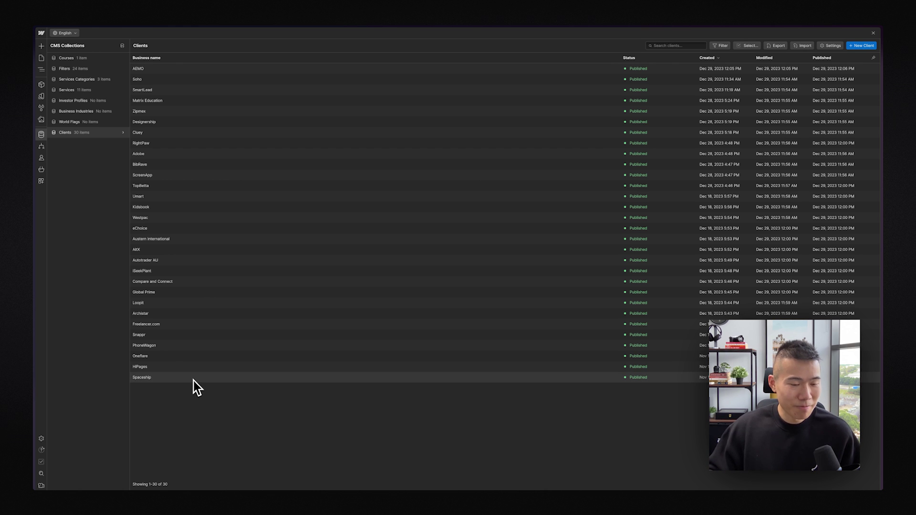
Open the Spaceship client item and scroll through its fields
{"action": "left_click", "coordinate": [162, 380]}
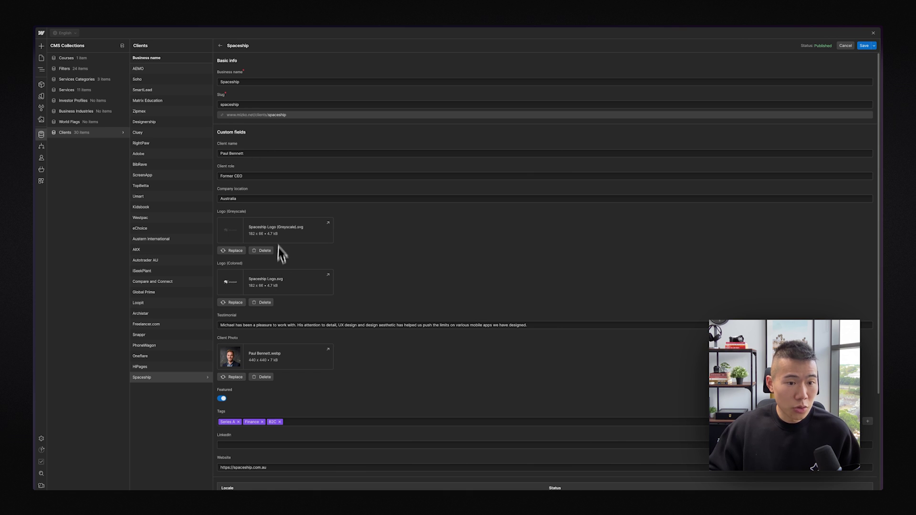
{"action": "scroll", "coordinate": [274, 246], "scroll_direction": "down", "scroll_amount": 1}
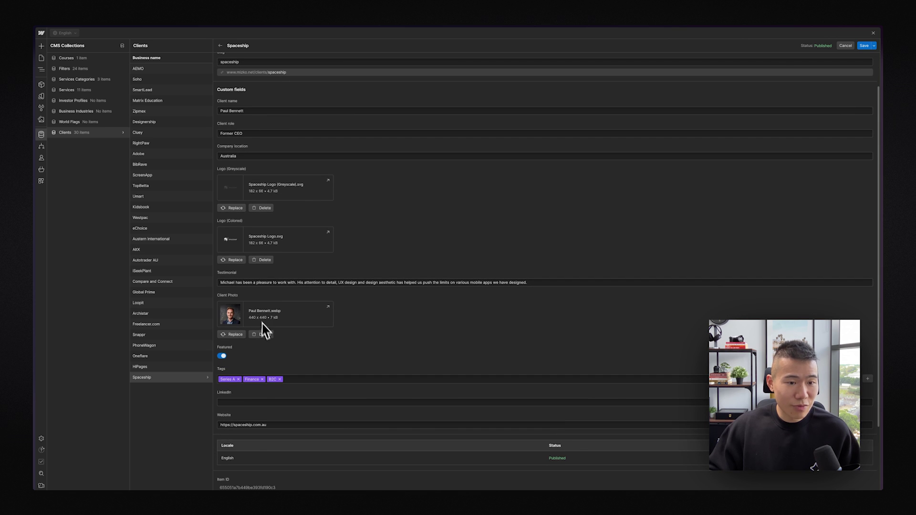
{"action": "scroll", "coordinate": [258, 324], "scroll_direction": "down", "scroll_amount": 1}
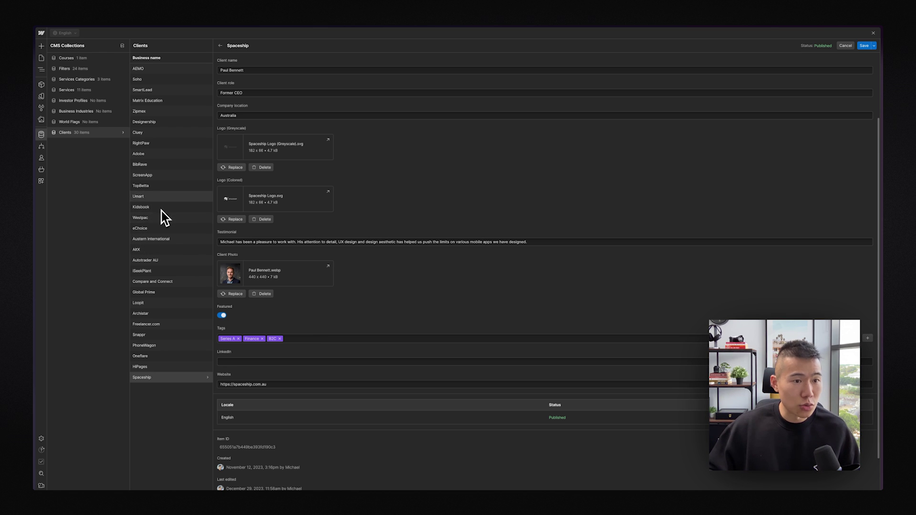
Open the TopBetta client item and review its role, logos, testimonial, photo and tags
{"action": "left_click", "coordinate": [153, 186]}
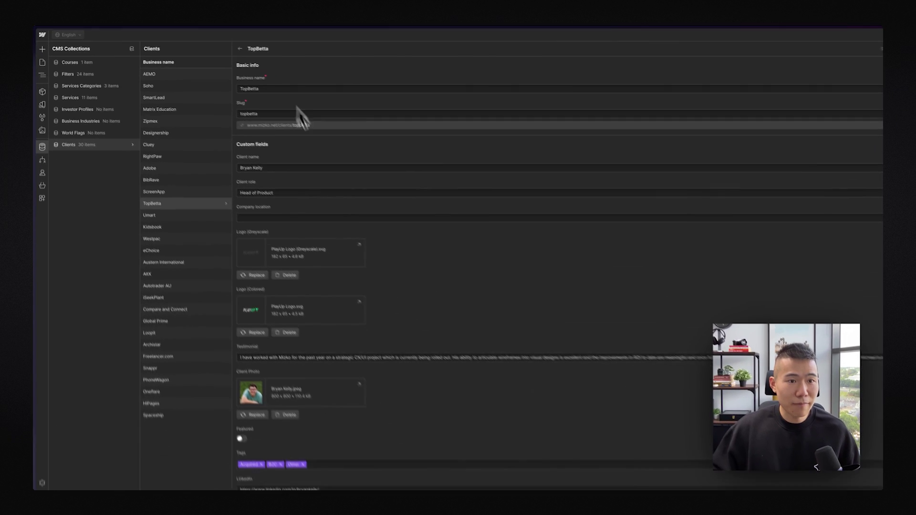
{"action": "scroll", "coordinate": [301, 317], "scroll_direction": "down", "scroll_amount": 2}
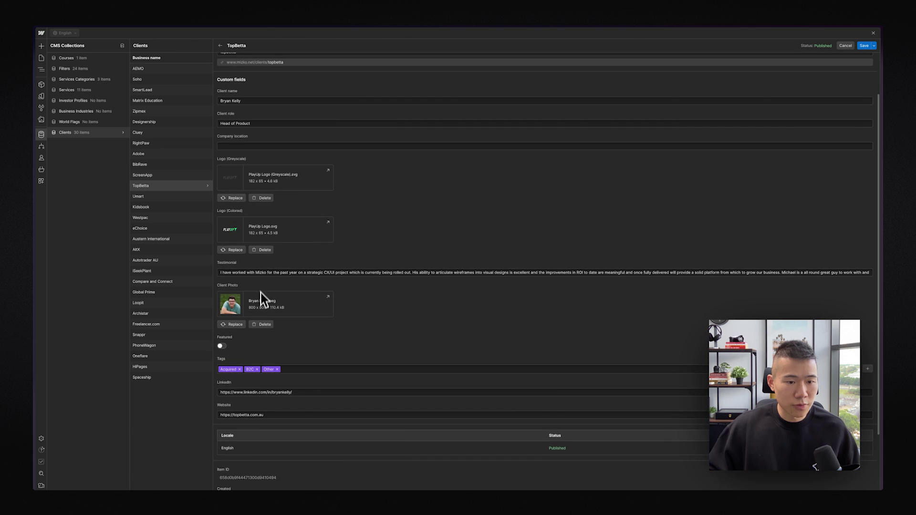
{"action": "scroll", "coordinate": [263, 334], "scroll_direction": "down", "scroll_amount": 2}
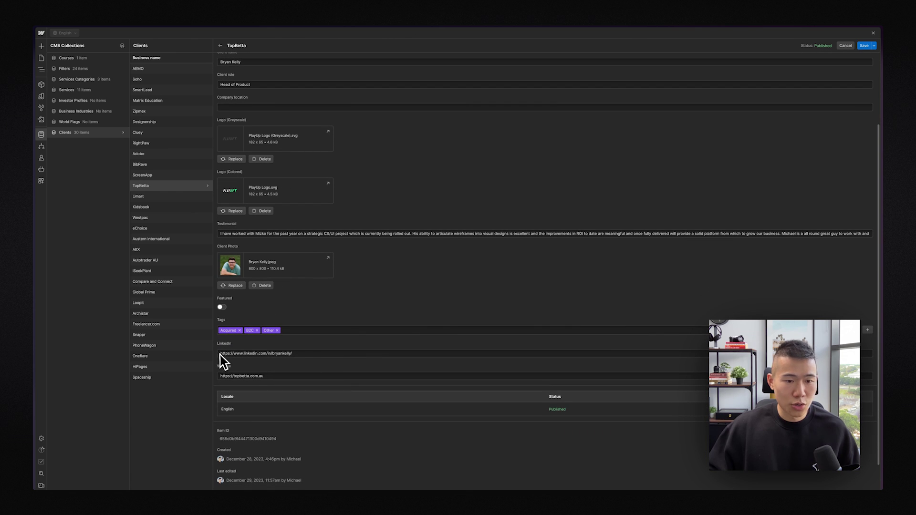
{"action": "scroll", "coordinate": [316, 354], "scroll_direction": "up", "scroll_amount": 3}
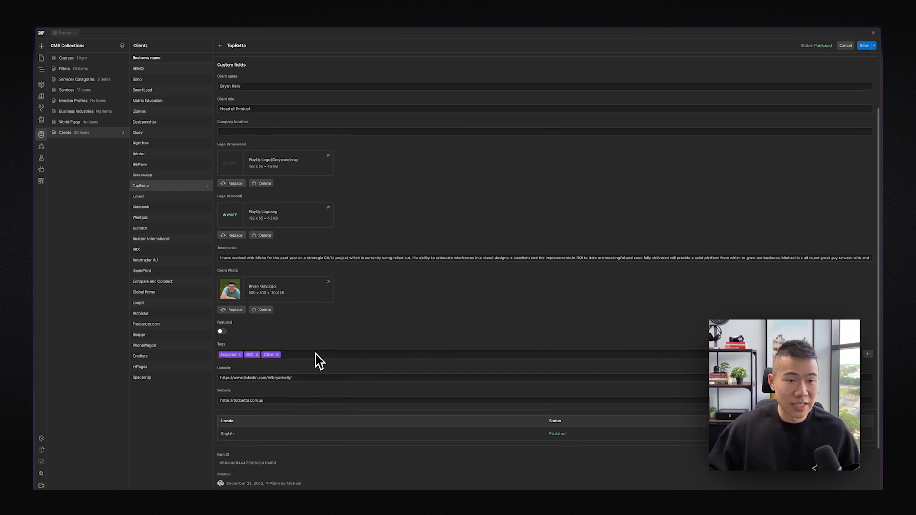
{"action": "scroll", "coordinate": [316, 354], "scroll_direction": "up", "scroll_amount": 1}
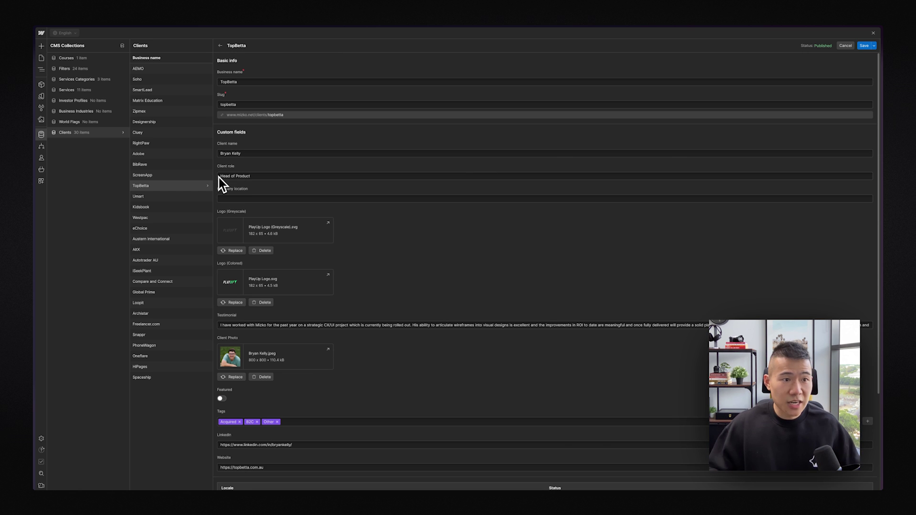
Look through the Services, Services Categories and Filters collections, then return to the pages list
{"action": "left_click", "coordinate": [100, 91]}
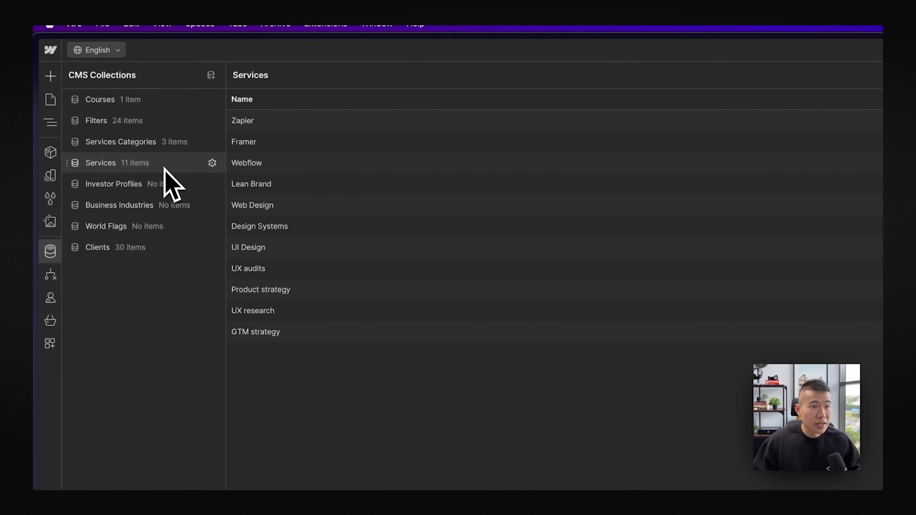
{"action": "left_click", "coordinate": [157, 143]}
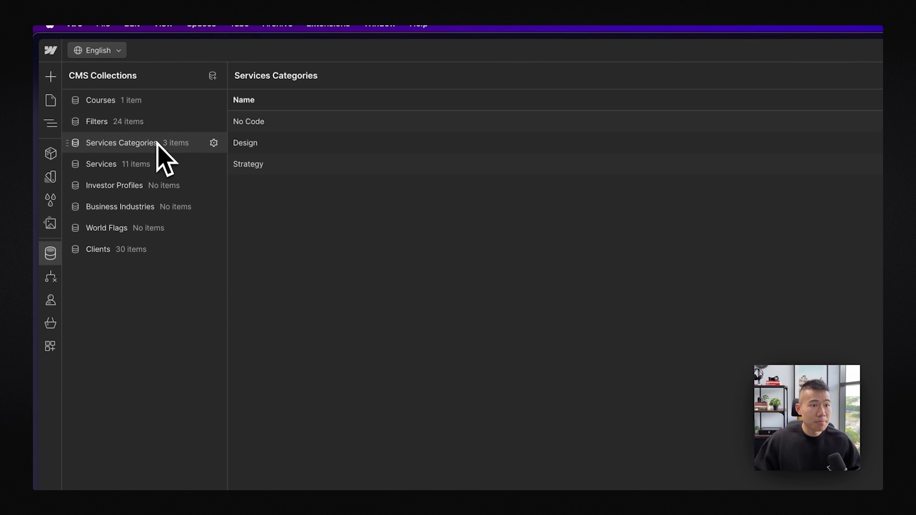
{"action": "left_click", "coordinate": [150, 123]}
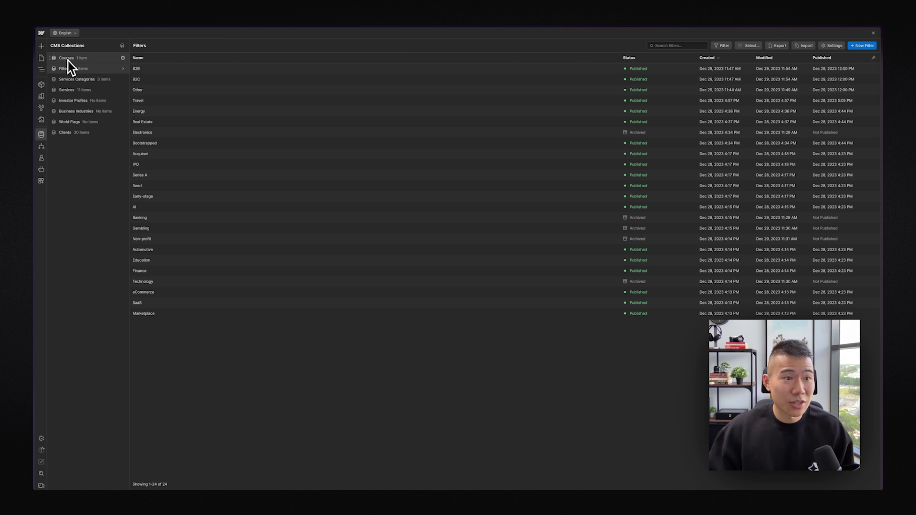
{"action": "left_click", "coordinate": [41, 57]}
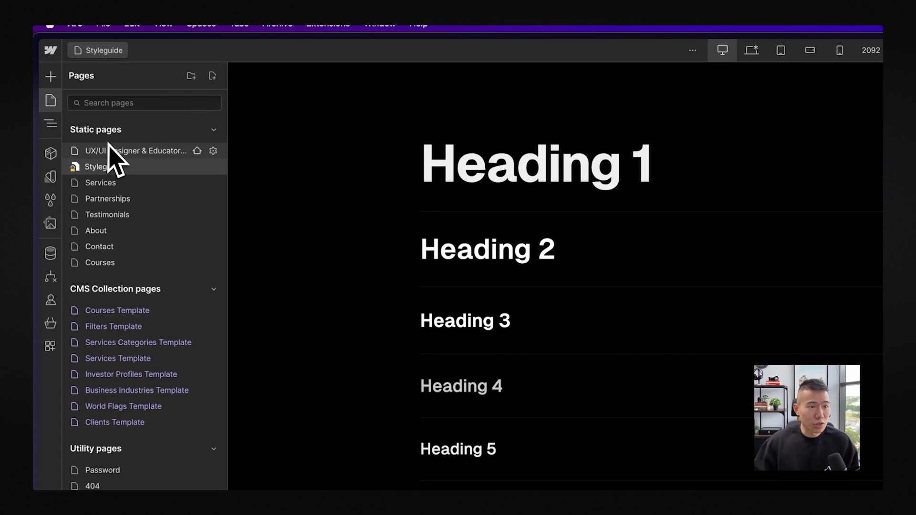
Open the home page in the designer, scroll its canvas, and bring up the publish destinations
{"action": "left_click", "coordinate": [109, 149]}
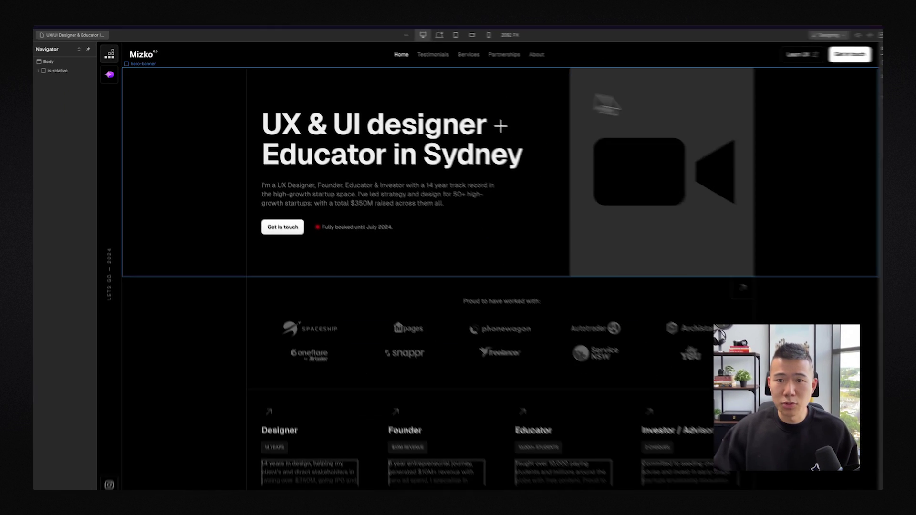
{"action": "scroll", "coordinate": [747, 146], "scroll_direction": "down", "scroll_amount": 3}
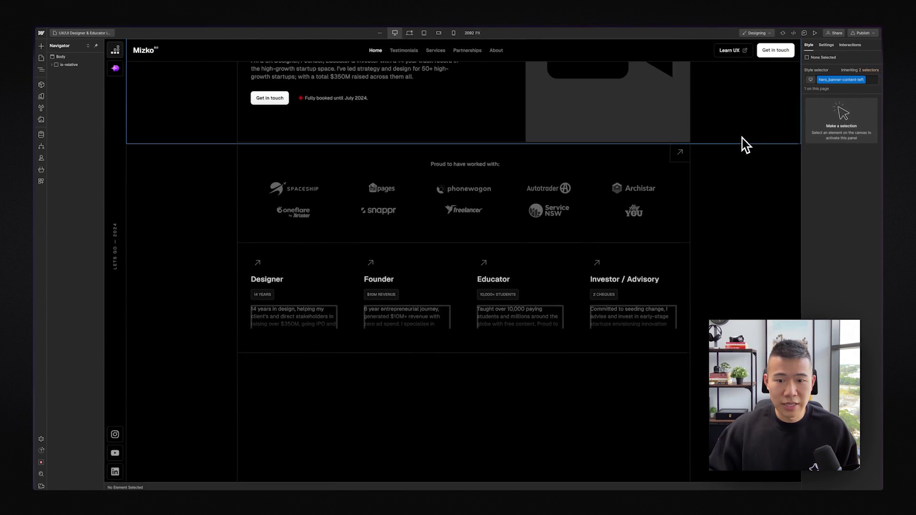
{"action": "scroll", "coordinate": [743, 143], "scroll_direction": "down", "scroll_amount": 2}
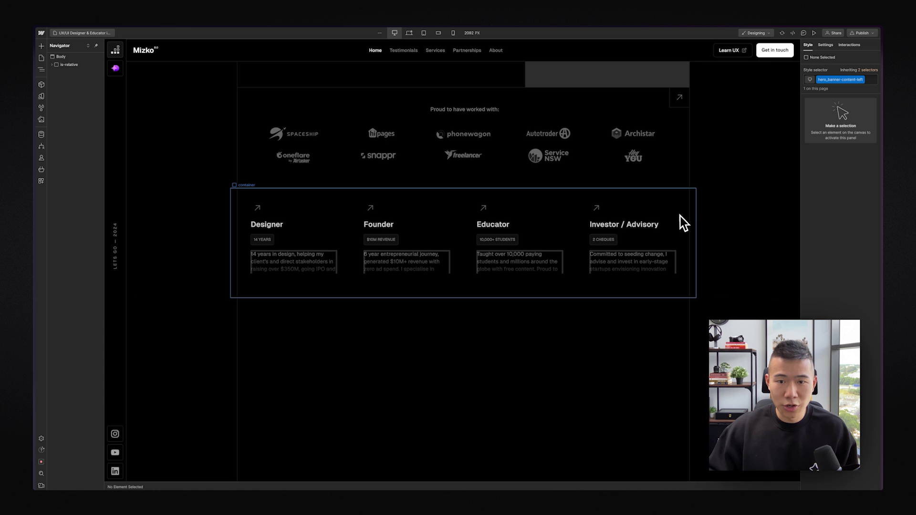
{"action": "scroll", "coordinate": [687, 220], "scroll_direction": "down", "scroll_amount": 1}
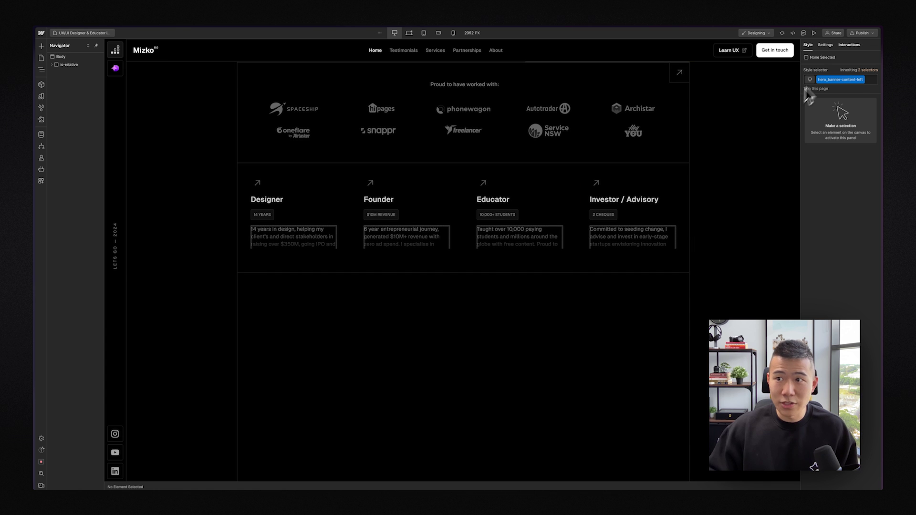
{"action": "left_click", "coordinate": [862, 33]}
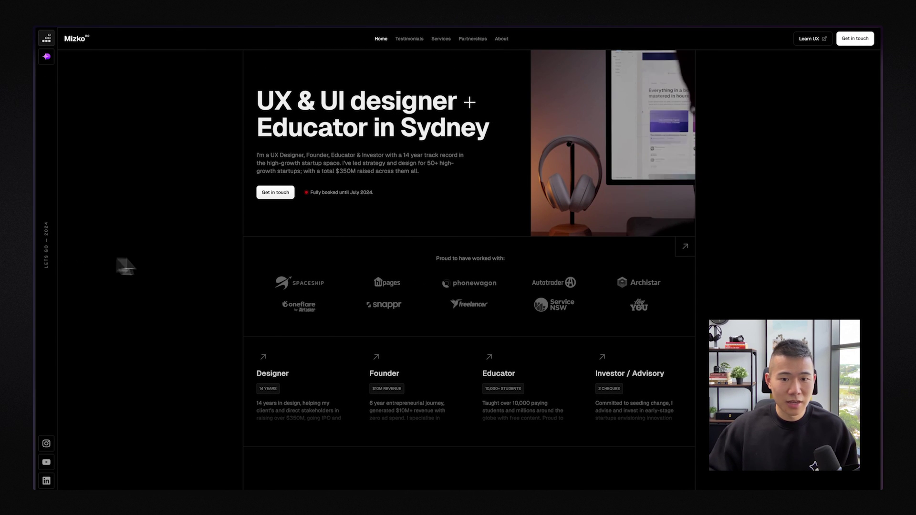
Scroll the live mizko.net home page down to its stats, quote and newsletter footer
{"action": "scroll", "coordinate": [210, 266], "scroll_direction": "down", "scroll_amount": 1}
{"action": "scroll", "coordinate": [382, 384], "scroll_direction": "down", "scroll_amount": 8}
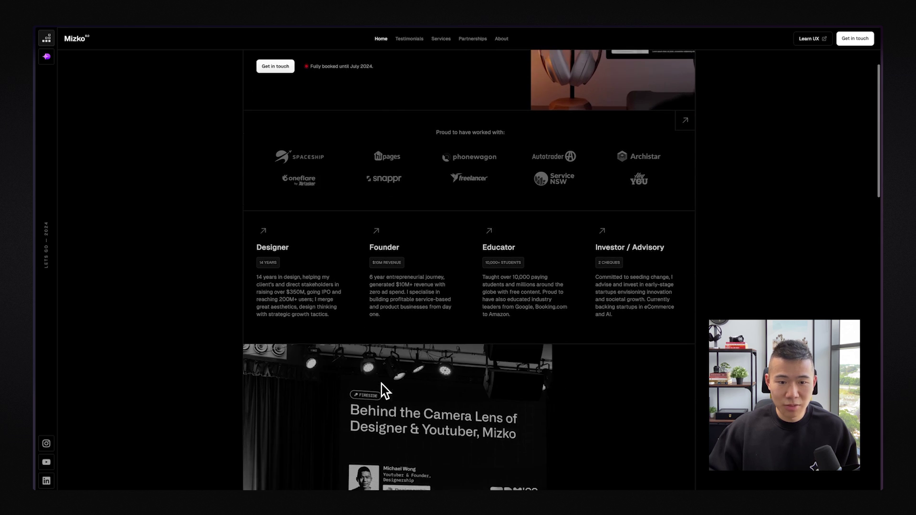
{"action": "scroll", "coordinate": [382, 384], "scroll_direction": "down", "scroll_amount": 10}
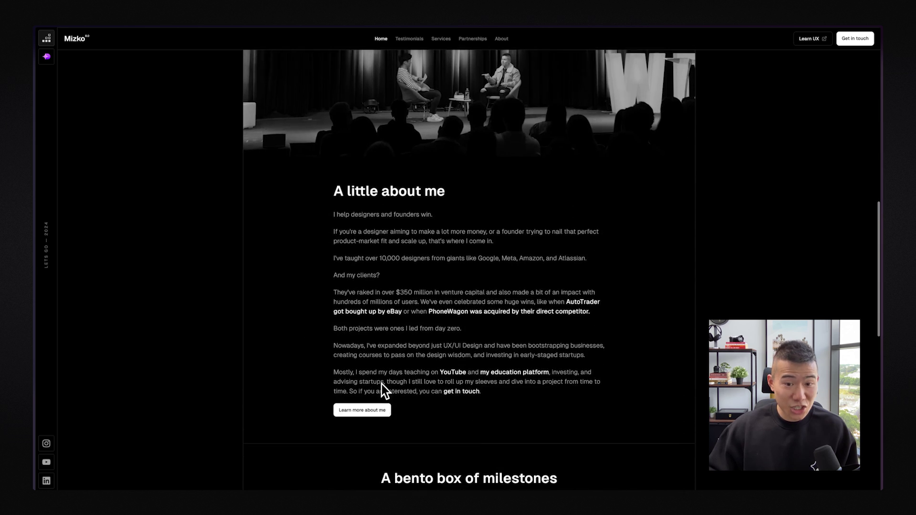
{"action": "scroll", "coordinate": [382, 385], "scroll_direction": "down", "scroll_amount": 3}
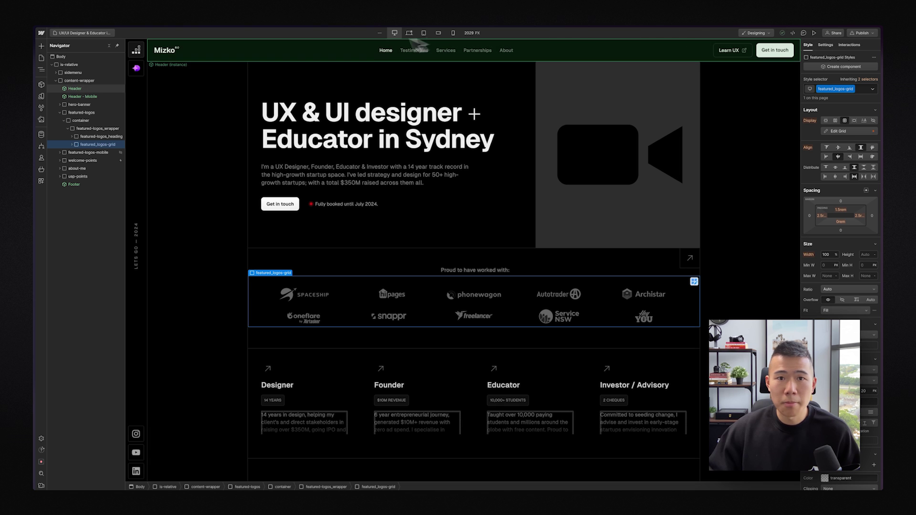
Open the Testimonials page and switch to the wide 2029 px breakpoint showing the filter sidebar
{"action": "left_click", "coordinate": [412, 37]}
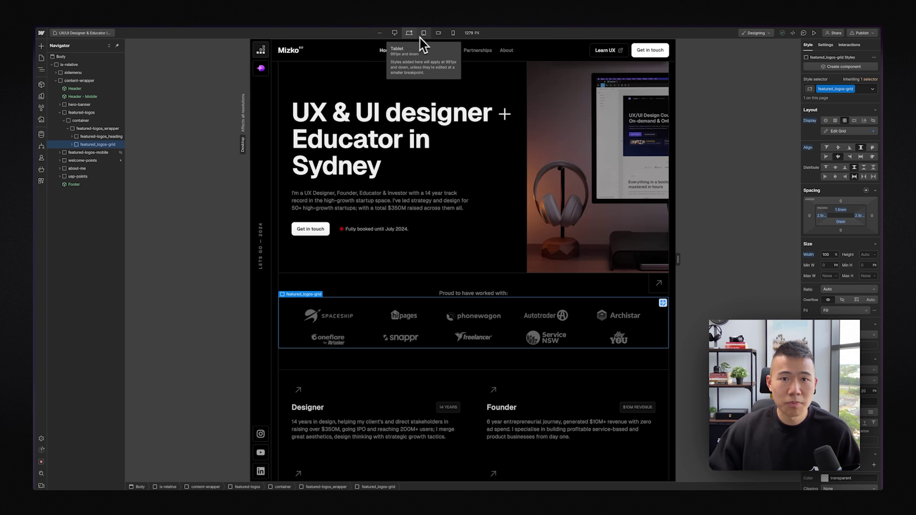
{"action": "left_click", "coordinate": [41, 58]}
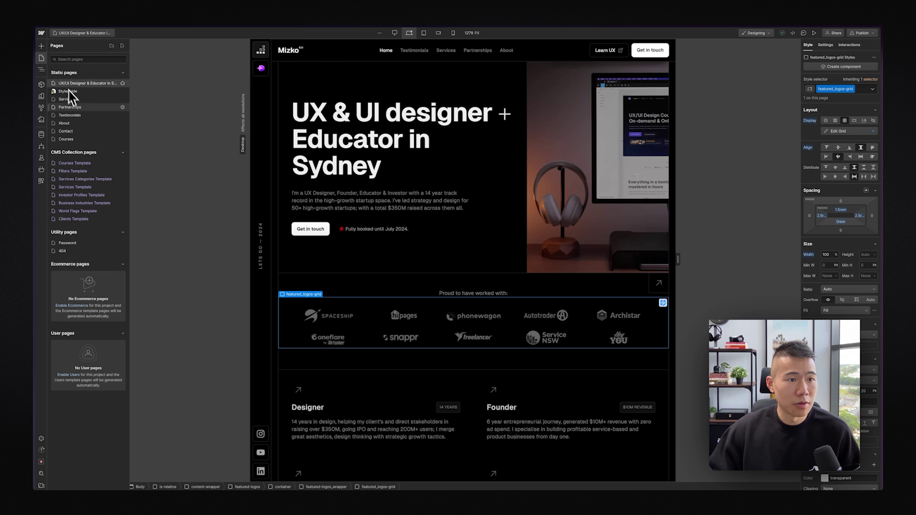
{"action": "left_click", "coordinate": [79, 119]}
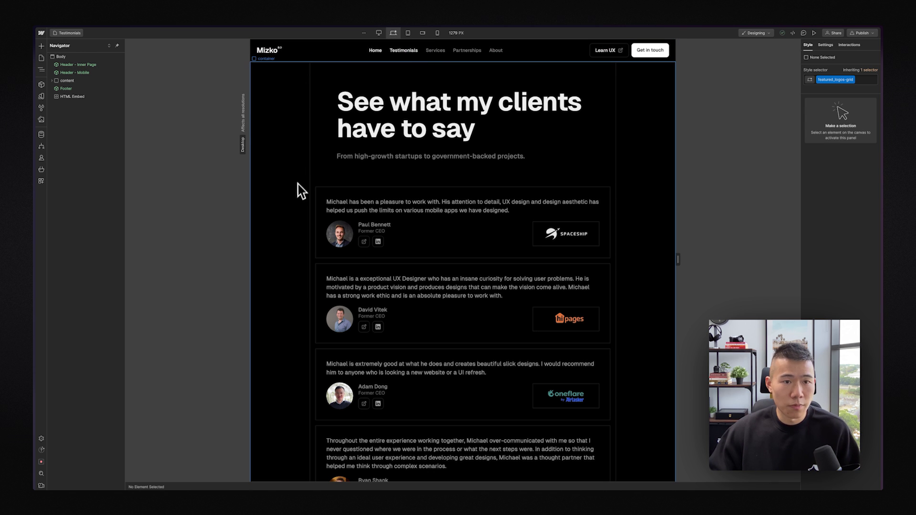
{"action": "left_click", "coordinate": [379, 32]}
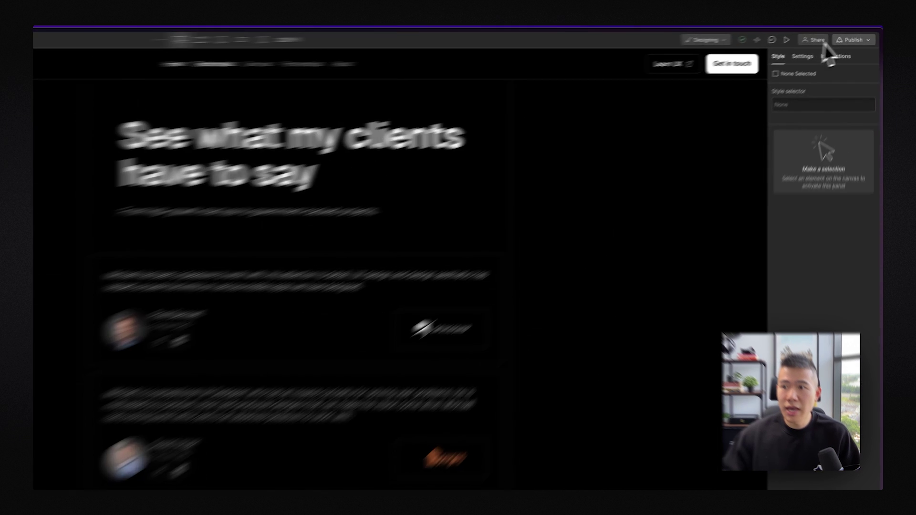
{"action": "left_click", "coordinate": [861, 33]}
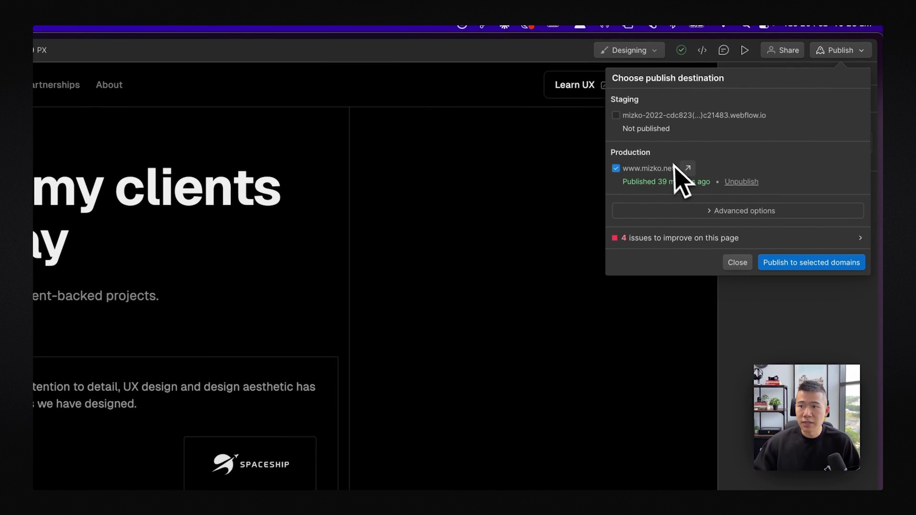
{"action": "left_click", "coordinate": [686, 168]}
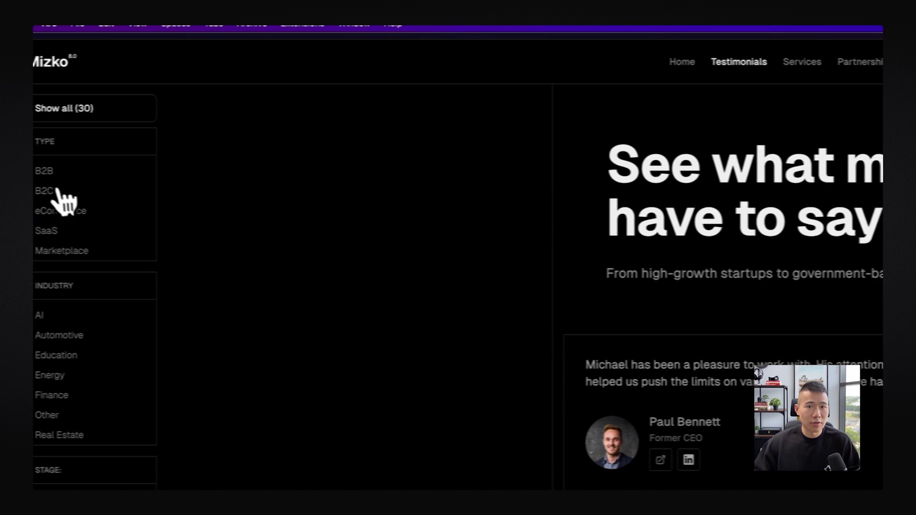
{"action": "left_click", "coordinate": [50, 173]}
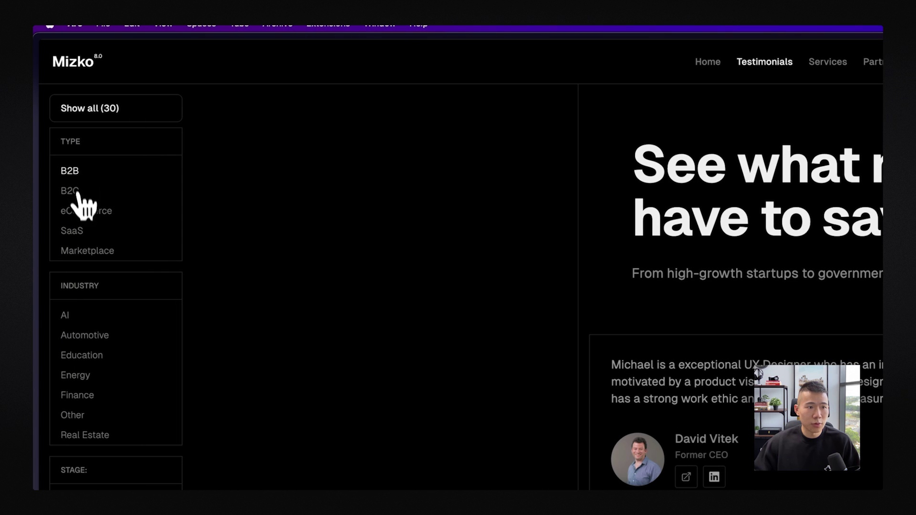
{"action": "left_click", "coordinate": [83, 211]}
{"action": "scroll", "coordinate": [85, 217], "scroll_direction": "down", "scroll_amount": 1}
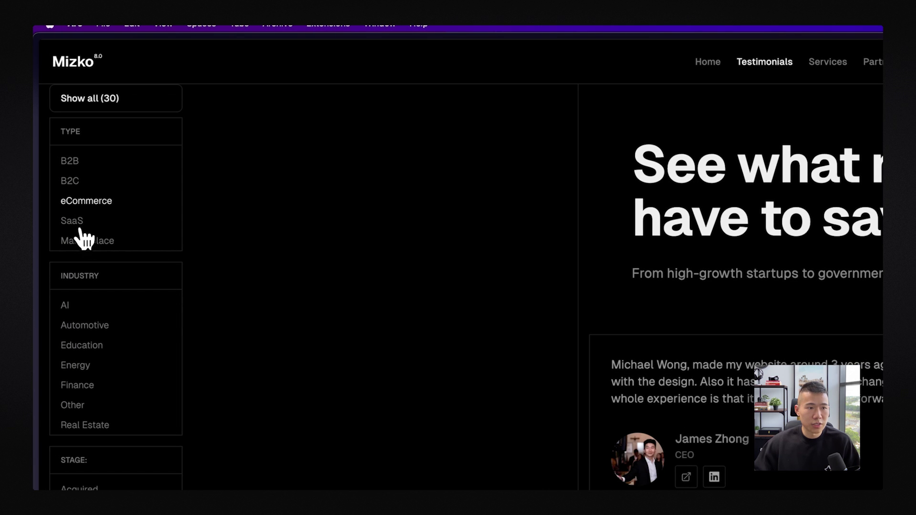
{"action": "left_click", "coordinate": [81, 228]}
Scroll through the filtered testimonials, then return home via the Mizko logo
{"action": "scroll", "coordinate": [82, 235], "scroll_direction": "up", "scroll_amount": 1}
{"action": "scroll", "coordinate": [427, 296], "scroll_direction": "down", "scroll_amount": 5}
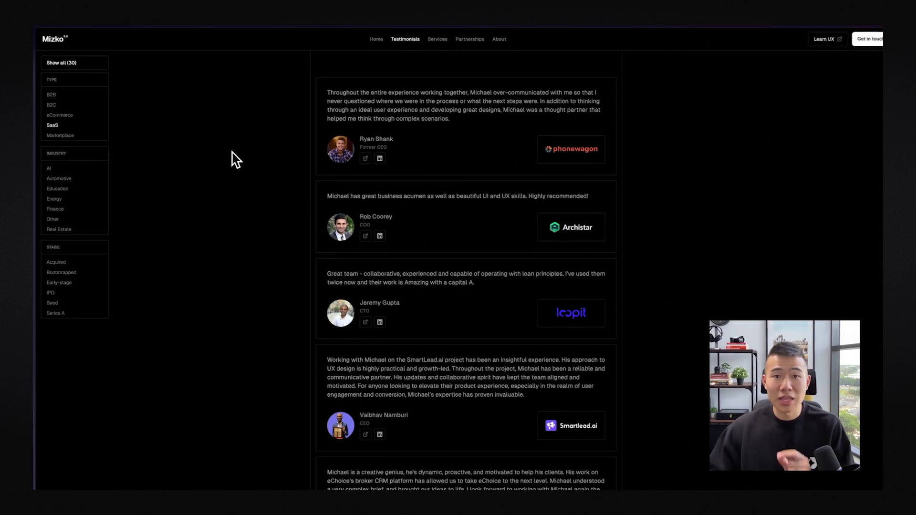
{"action": "scroll", "coordinate": [228, 150], "scroll_direction": "up", "scroll_amount": 3}
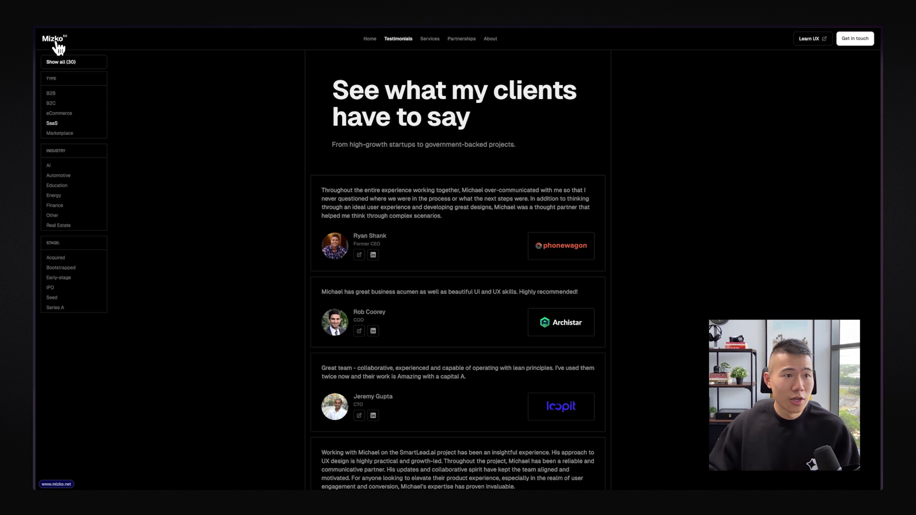
{"action": "left_click", "coordinate": [54, 40]}
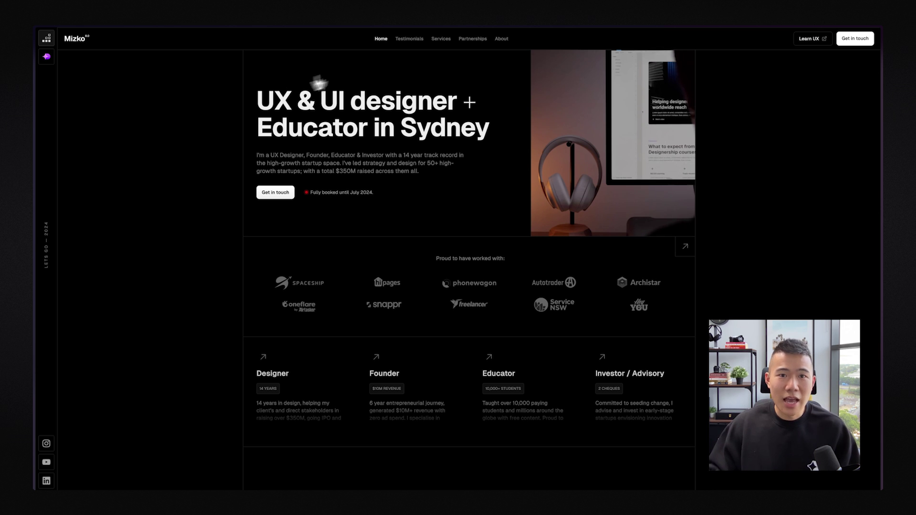
Scroll the live home page down to the footer, then go to the Testimonials page
{"action": "left_click", "coordinate": [409, 39]}
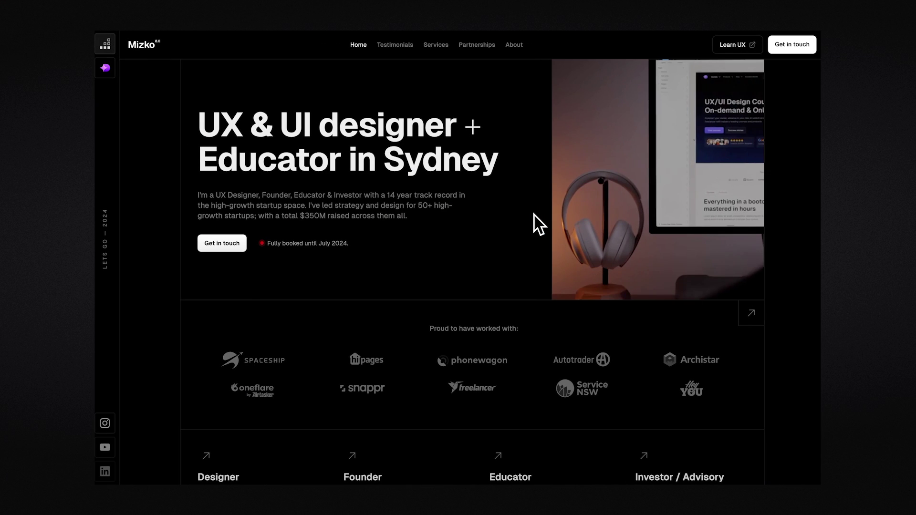
{"action": "scroll", "coordinate": [535, 214], "scroll_direction": "down", "scroll_amount": 5}
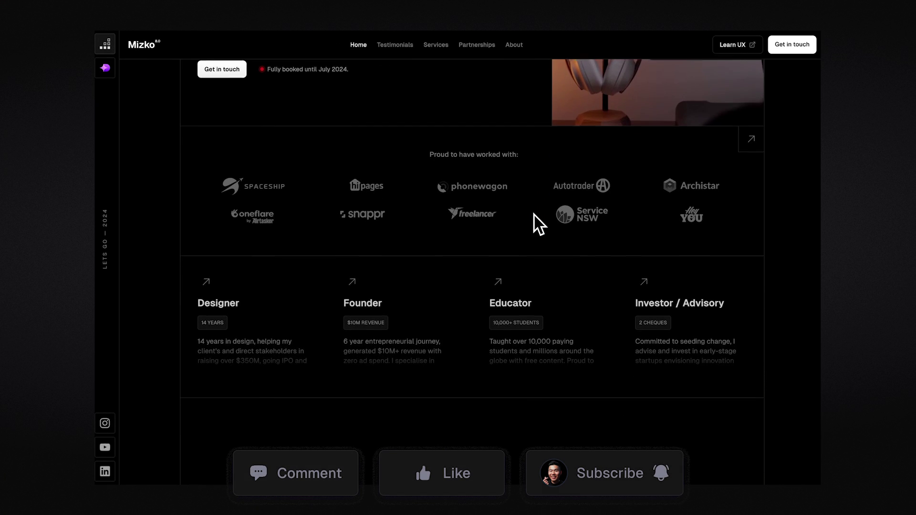
{"action": "scroll", "coordinate": [503, 271], "scroll_direction": "down", "scroll_amount": 5}
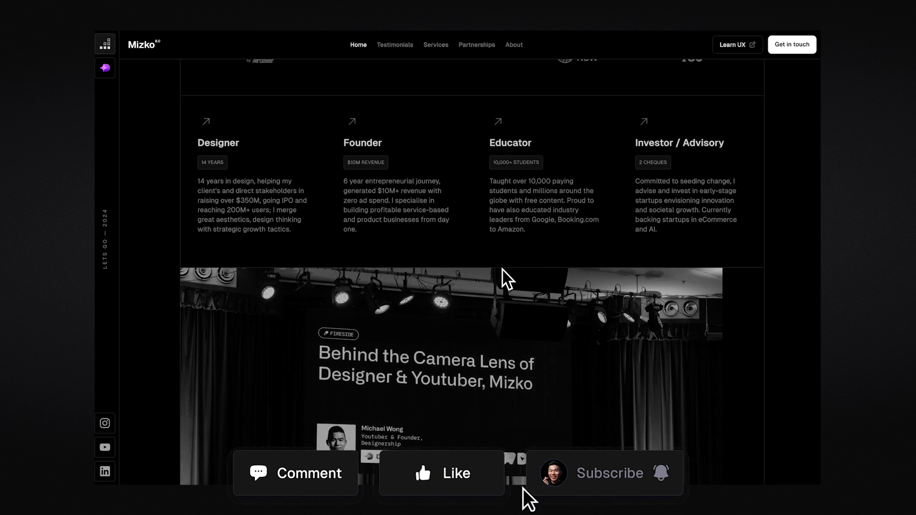
{"action": "scroll", "coordinate": [503, 270], "scroll_direction": "down", "scroll_amount": 10}
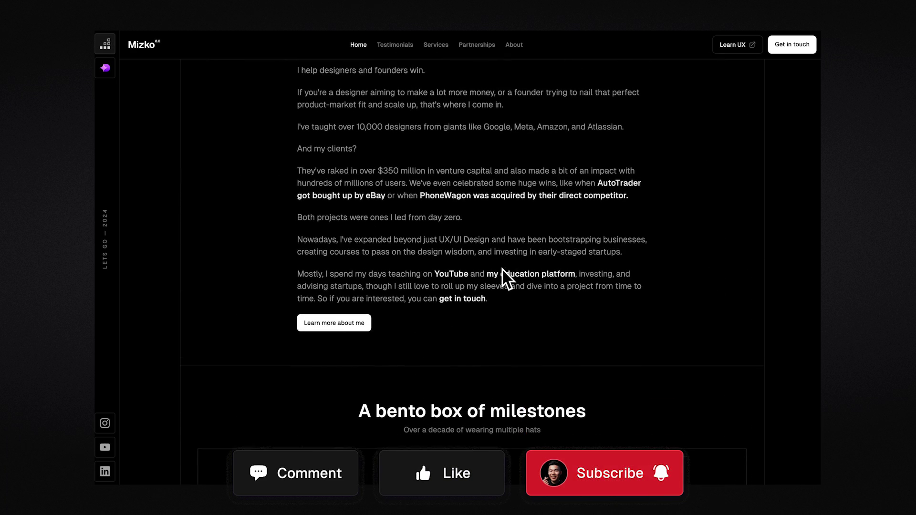
{"action": "scroll", "coordinate": [502, 271], "scroll_direction": "down", "scroll_amount": 9}
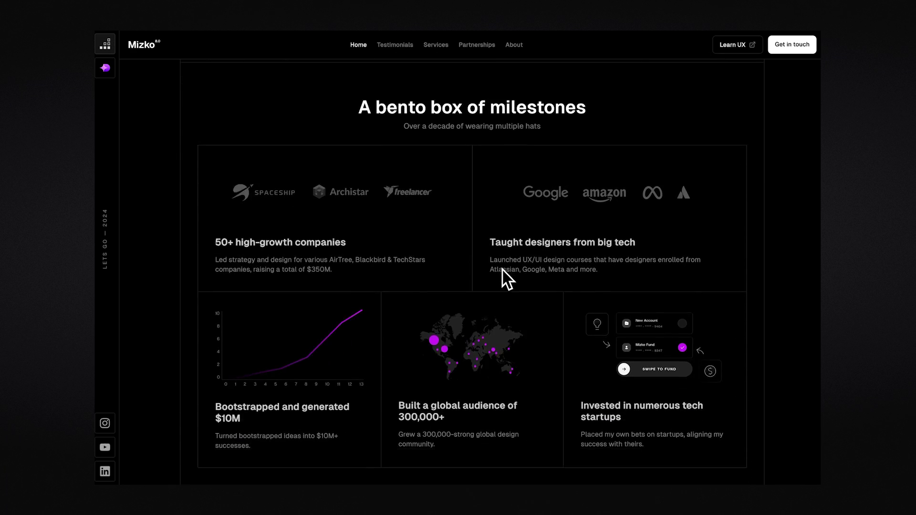
{"action": "scroll", "coordinate": [502, 270], "scroll_direction": "down", "scroll_amount": 3}
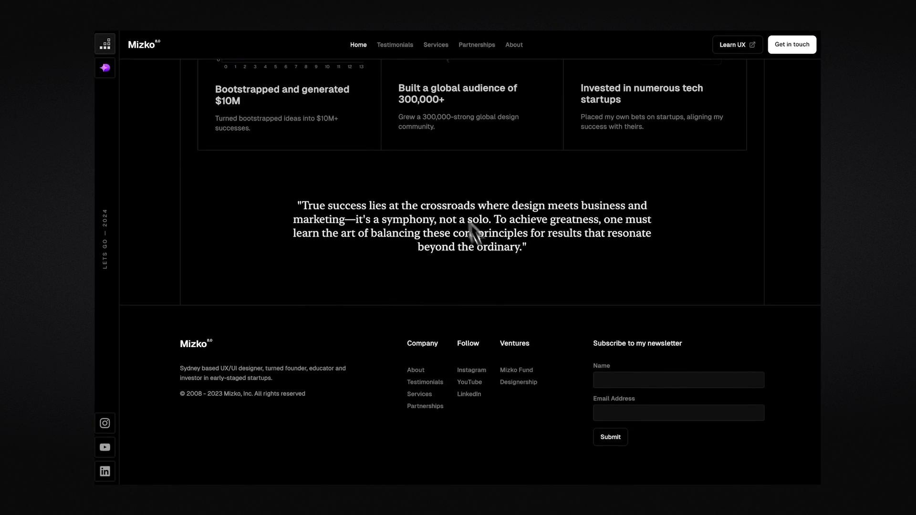
{"action": "left_click", "coordinate": [395, 44]}
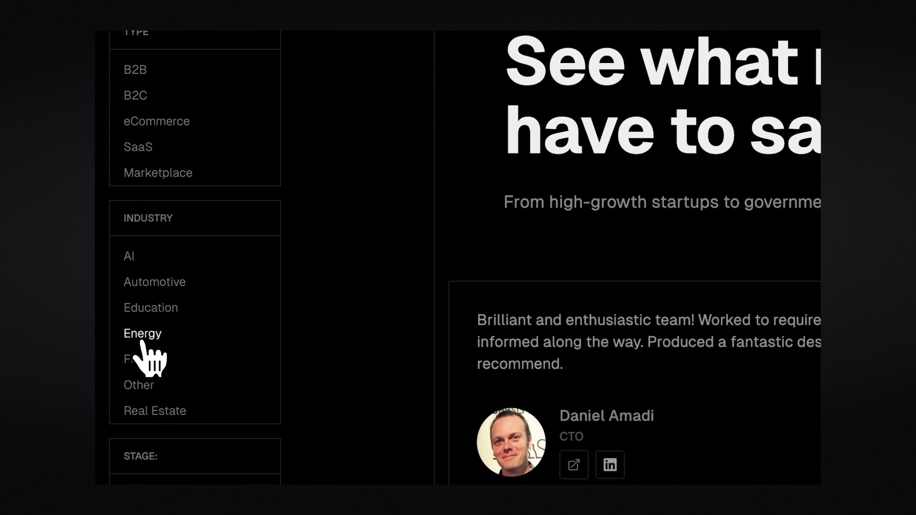
Filter live testimonials to Finance industry clients, scroll the results, then go to the About page
{"action": "left_click", "coordinate": [145, 359]}
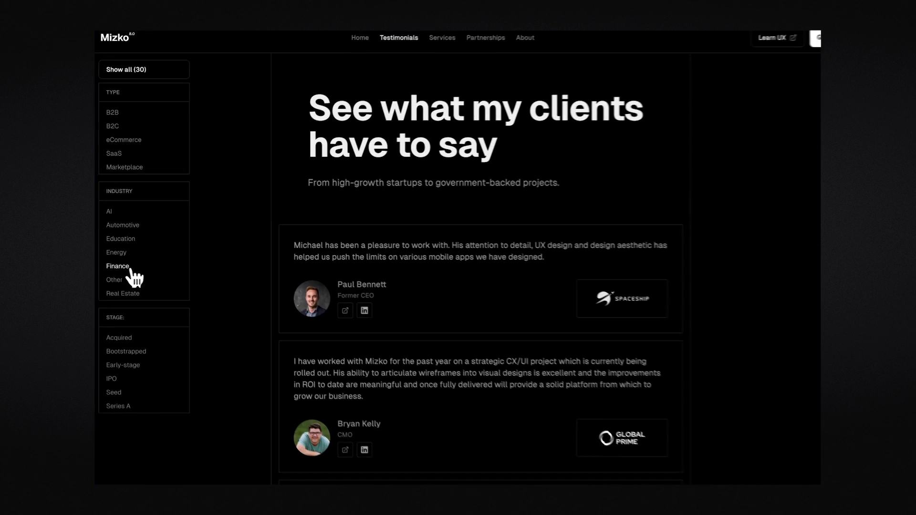
{"action": "scroll", "coordinate": [396, 272], "scroll_direction": "down", "scroll_amount": 2}
{"action": "scroll", "coordinate": [396, 272], "scroll_direction": "down", "scroll_amount": 7}
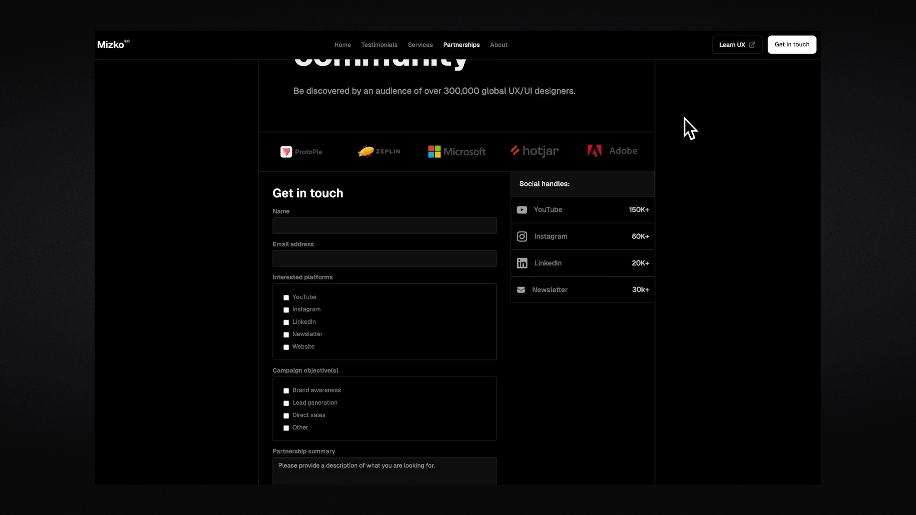
{"action": "left_click", "coordinate": [500, 44]}
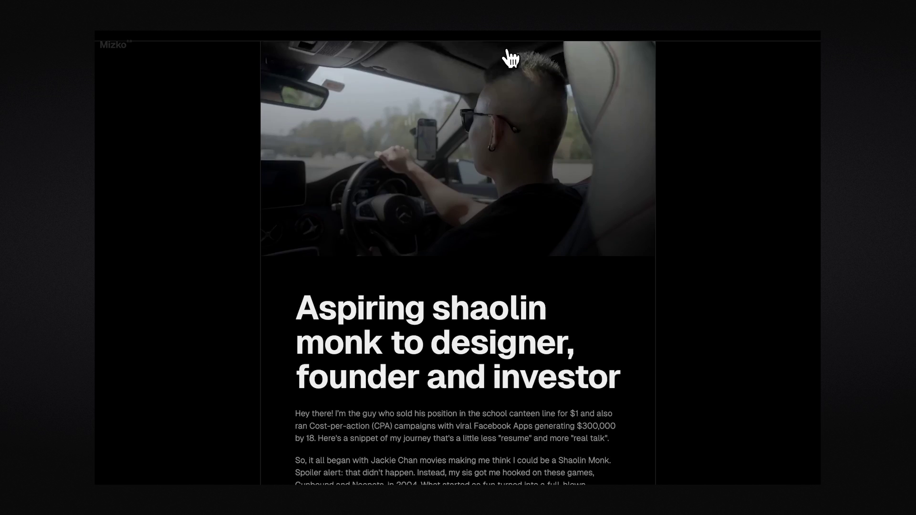
{"action": "scroll", "coordinate": [528, 180], "scroll_direction": "down", "scroll_amount": 4}
{"action": "scroll", "coordinate": [529, 184], "scroll_direction": "down", "scroll_amount": 5}
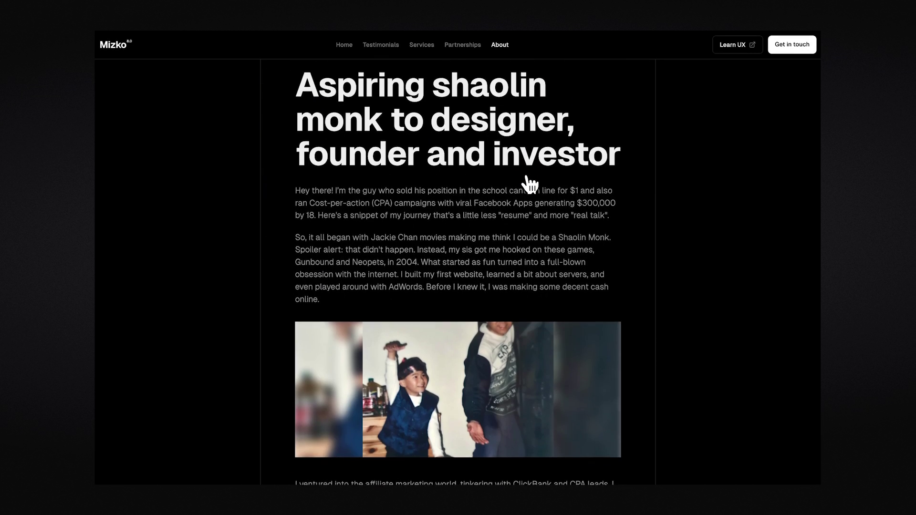